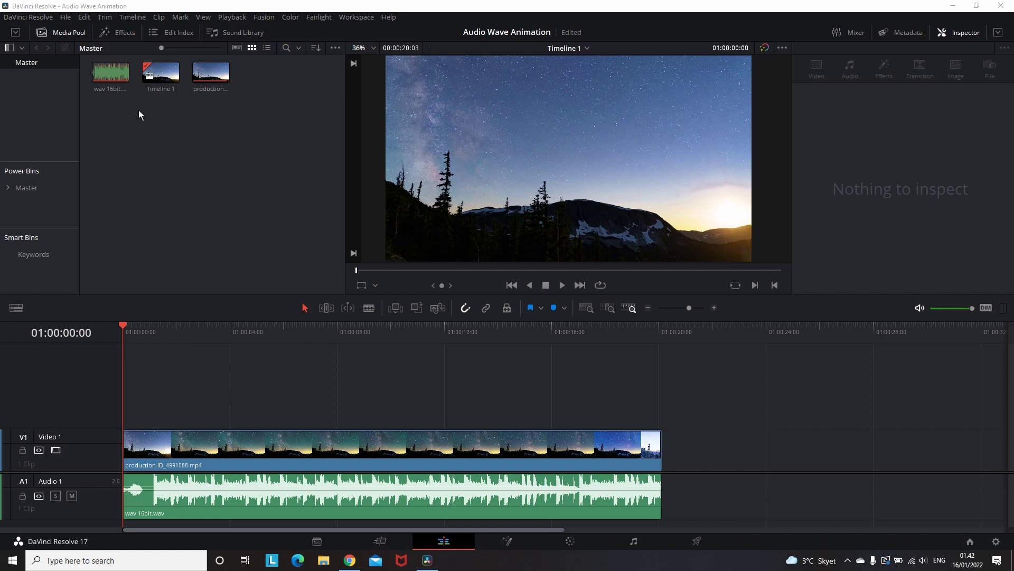
Step: Drop a Text+ title onto Video 2 and stretch it to the starry-sky clip's end
click(118, 32)
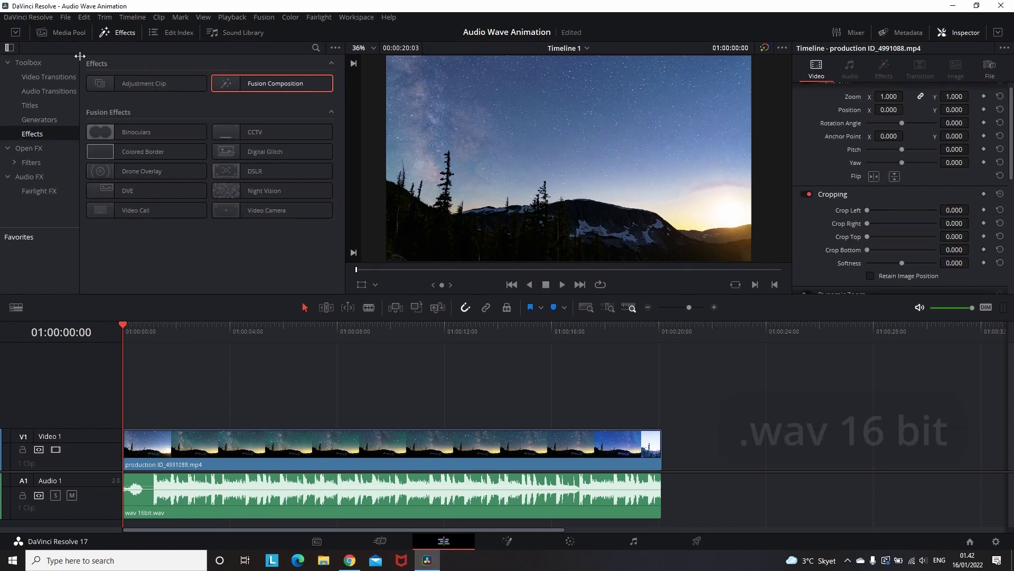
click(45, 107)
drag(274, 123, 132, 401)
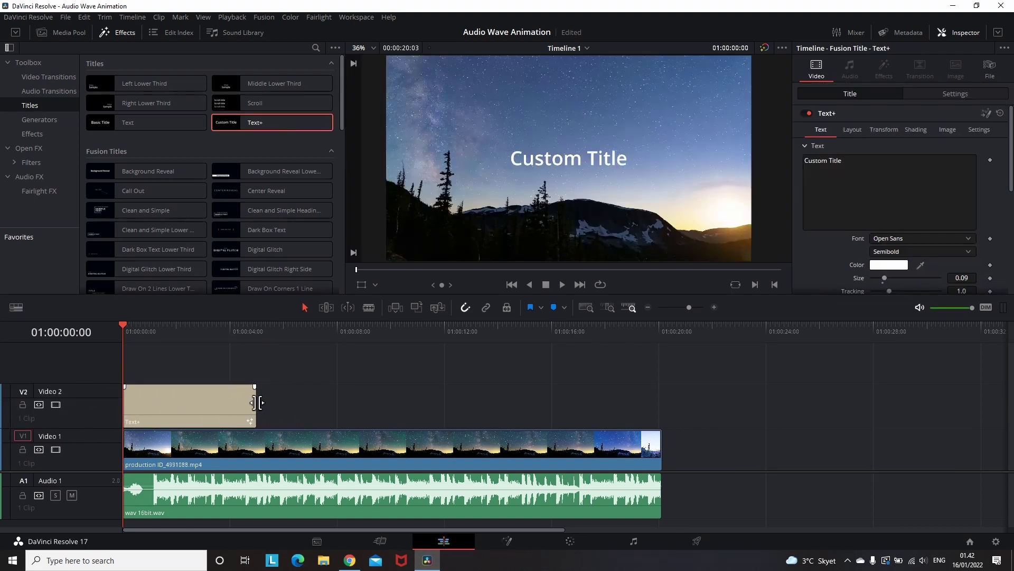
drag(257, 402, 661, 403)
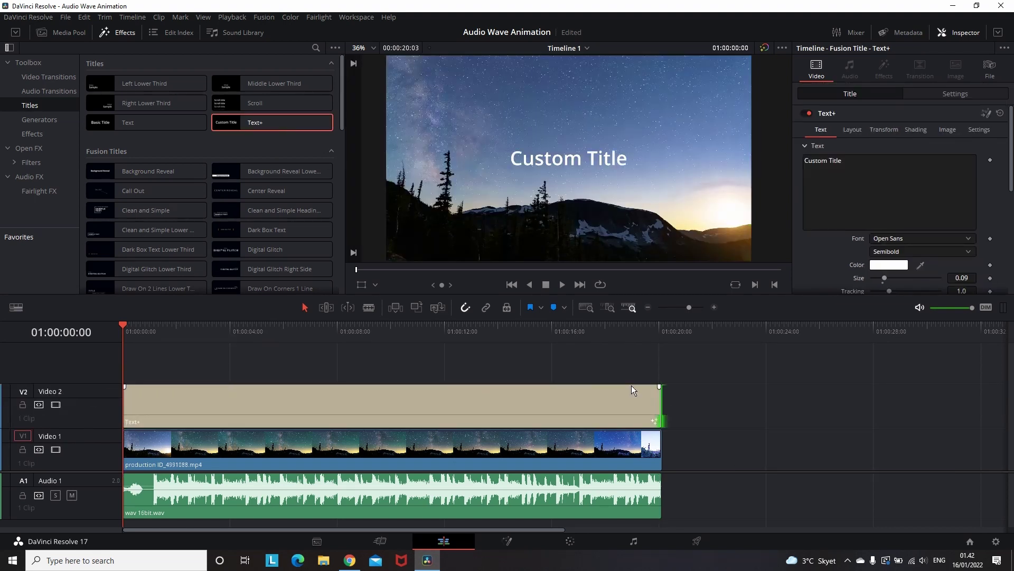
click(526, 407)
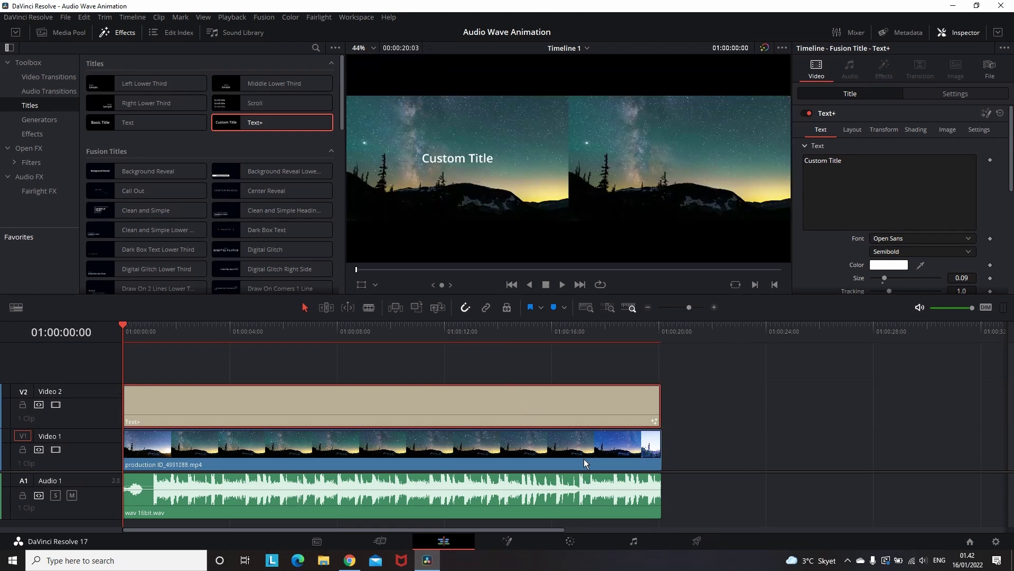
Step: In Fusion, change the title text to 'subscribe', set the font to Intro and size 0.1145
click(508, 541)
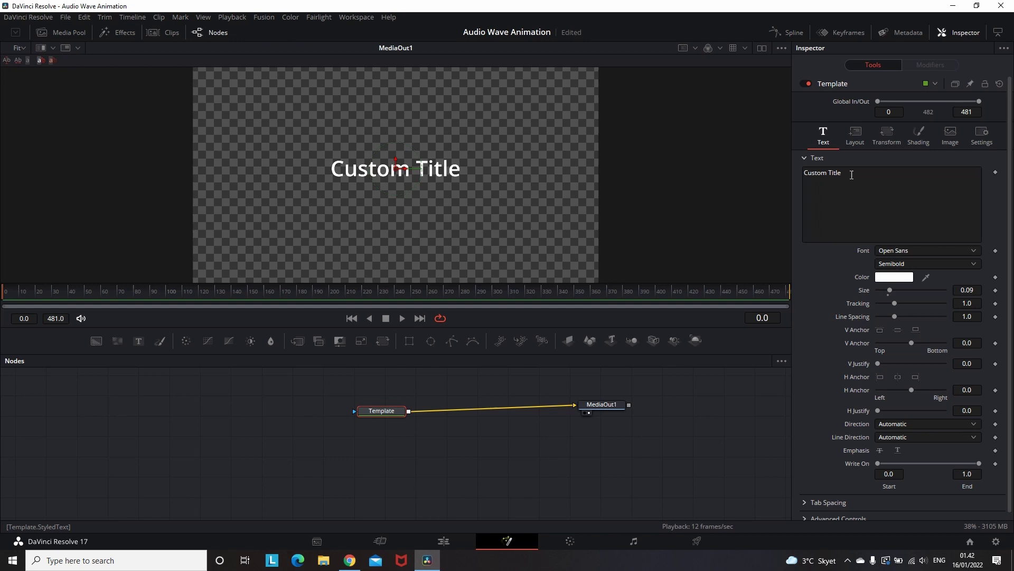
drag(850, 175, 795, 170)
text(su)
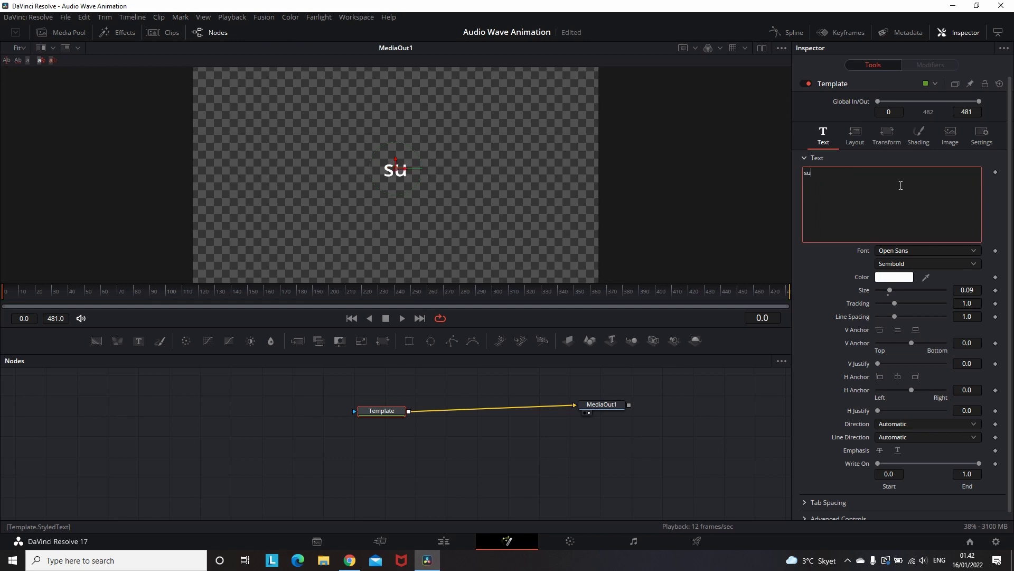
text(bscribe)
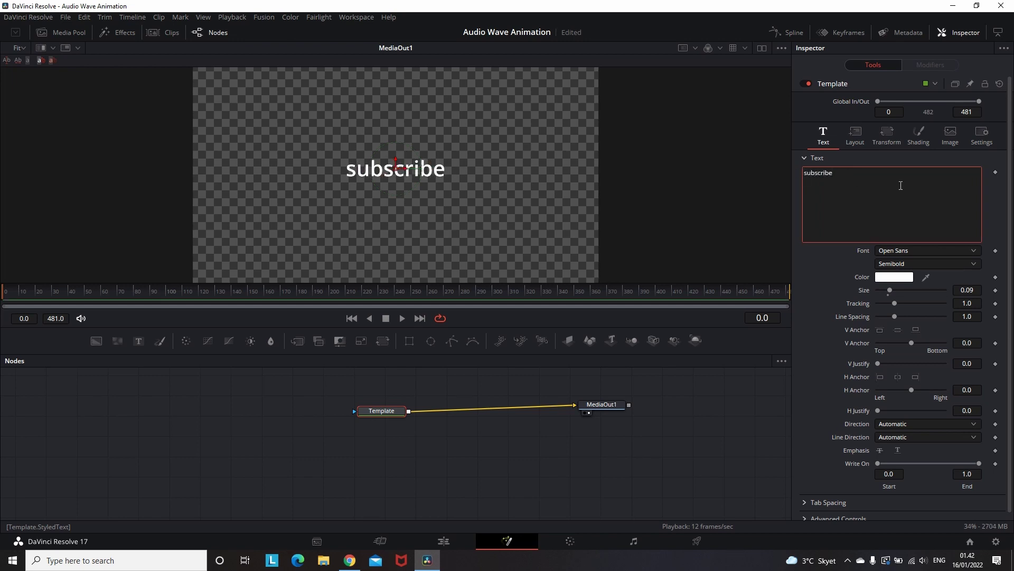
click(902, 249)
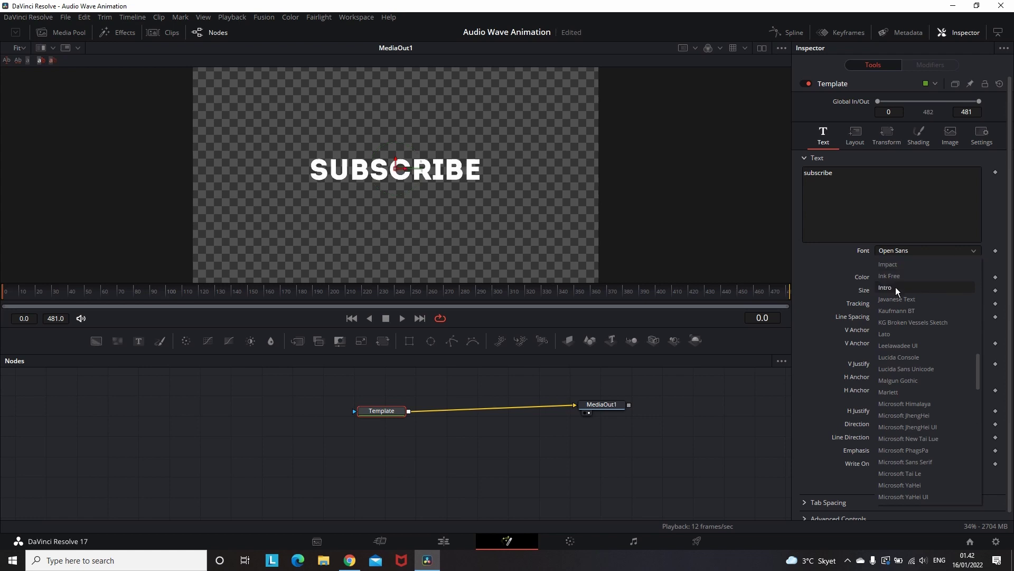
click(897, 288)
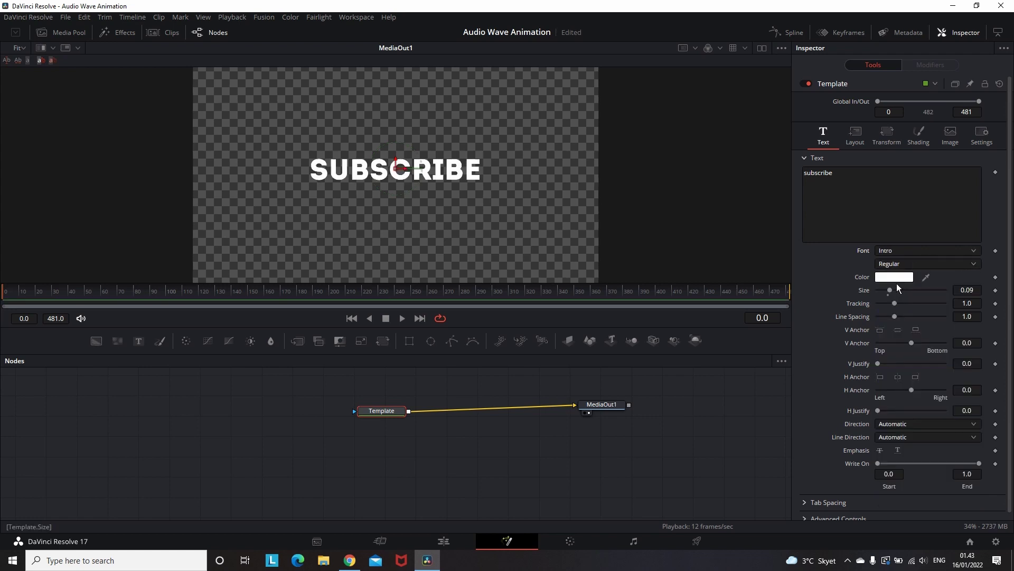
drag(970, 290, 989, 290)
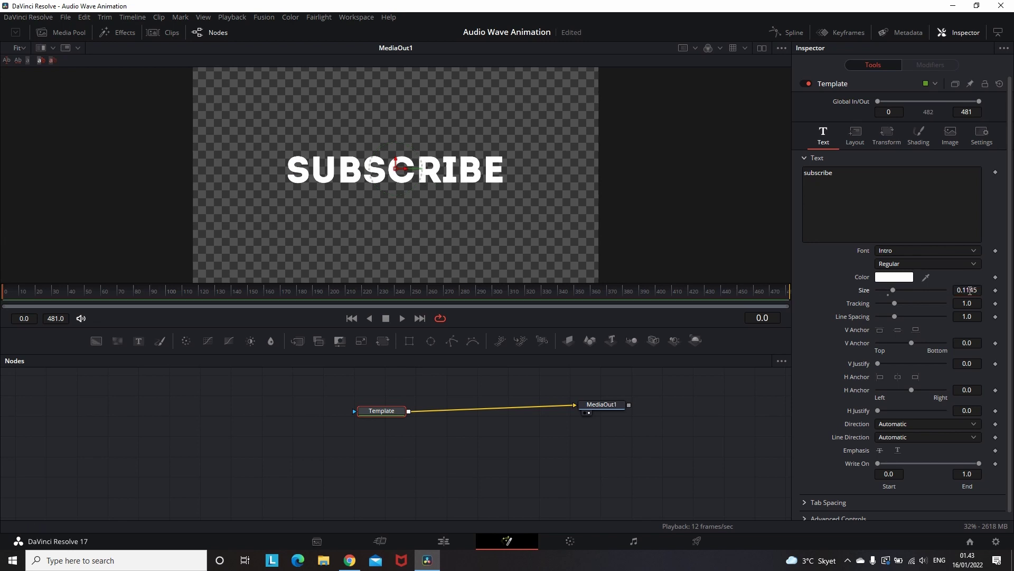
drag(606, 405, 609, 410)
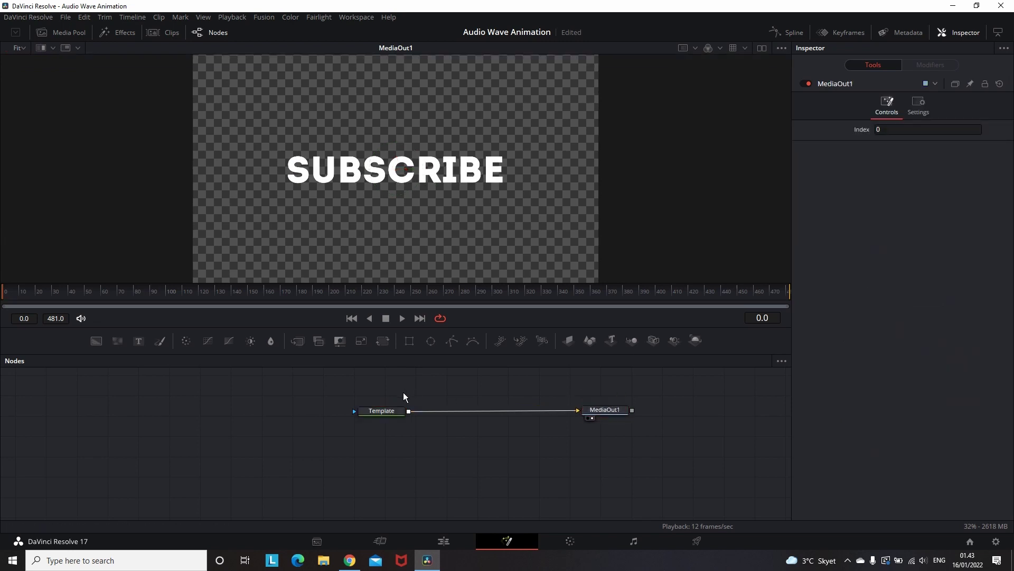
Step: Select the Template node and review the Size parameter's Modify With options
click(383, 412)
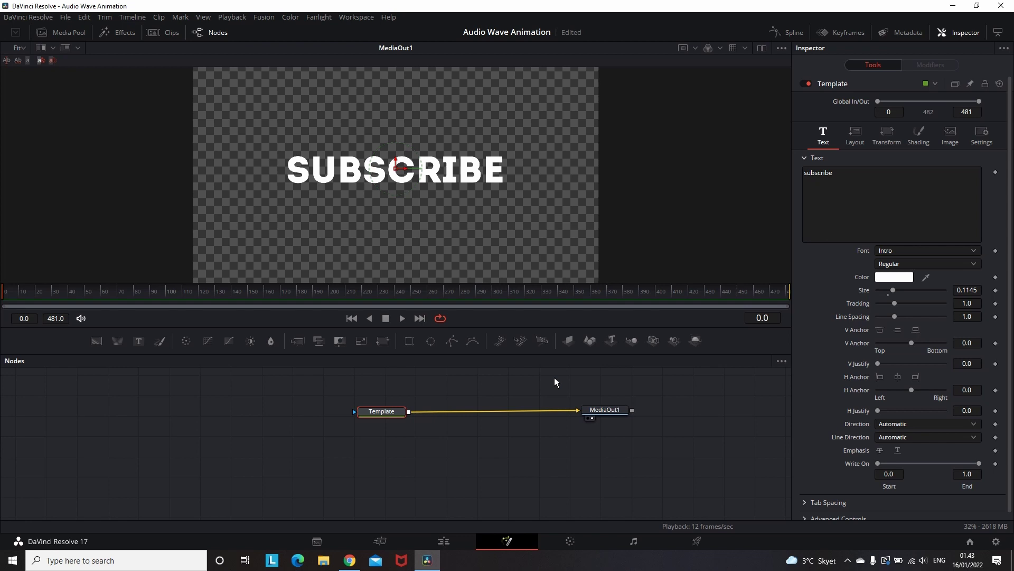
right_click(864, 290)
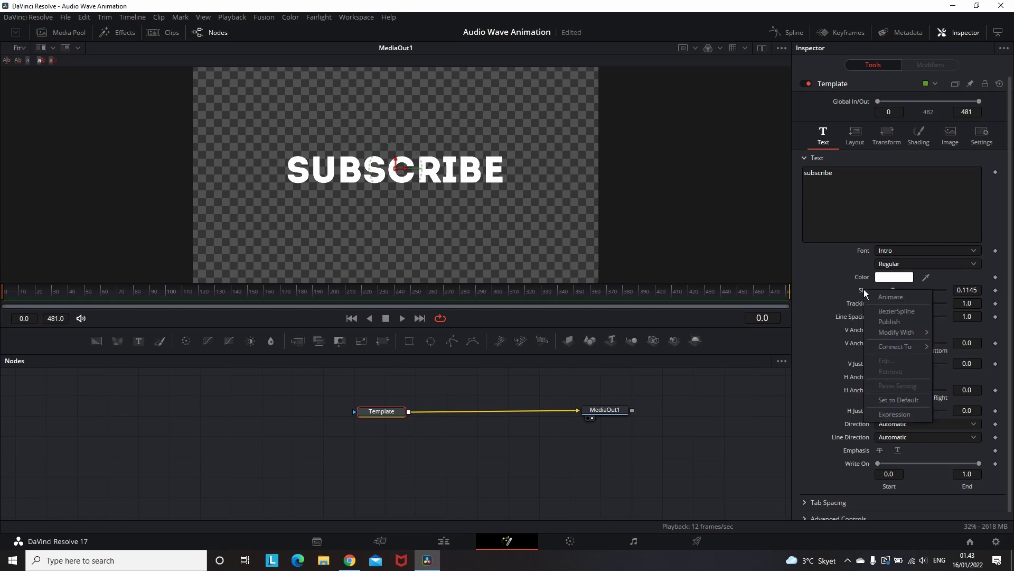
mouse_move(881, 331)
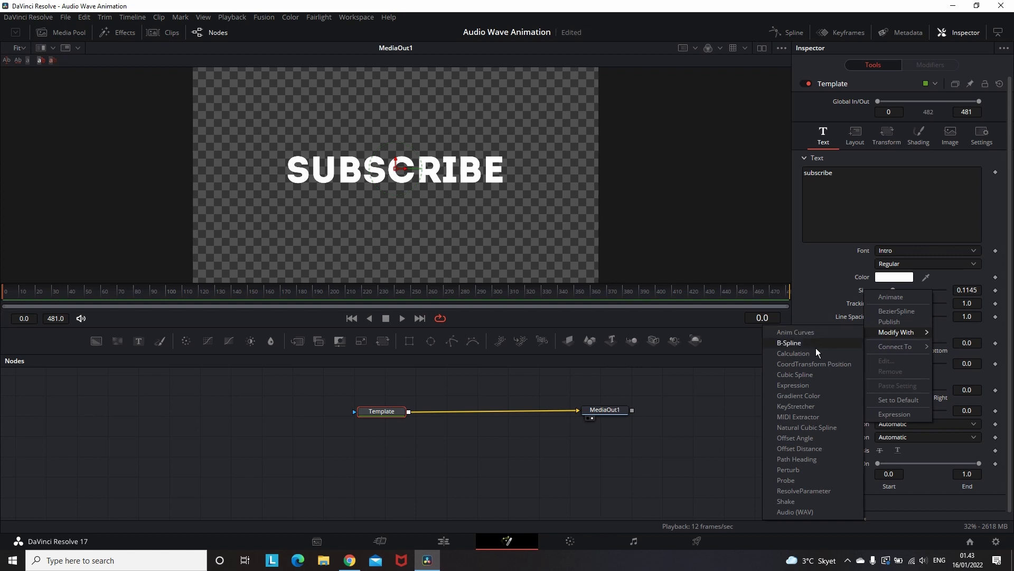
click(807, 515)
click(356, 17)
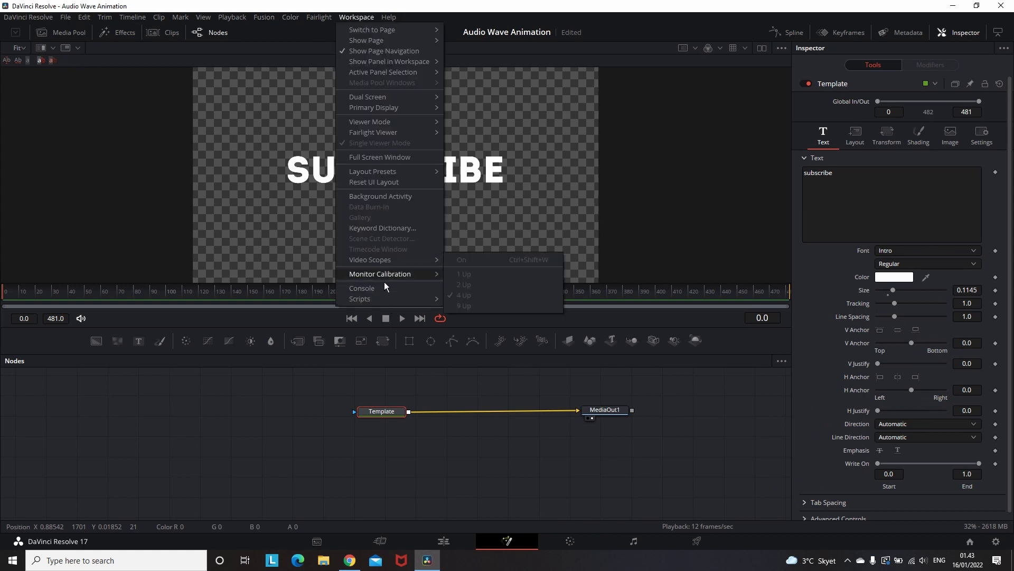
Step: Open Reactor, filter to Modifiers, and confirm Suck Less Audio 2.71 is installed
mouse_move(382, 299)
mouse_move(485, 301)
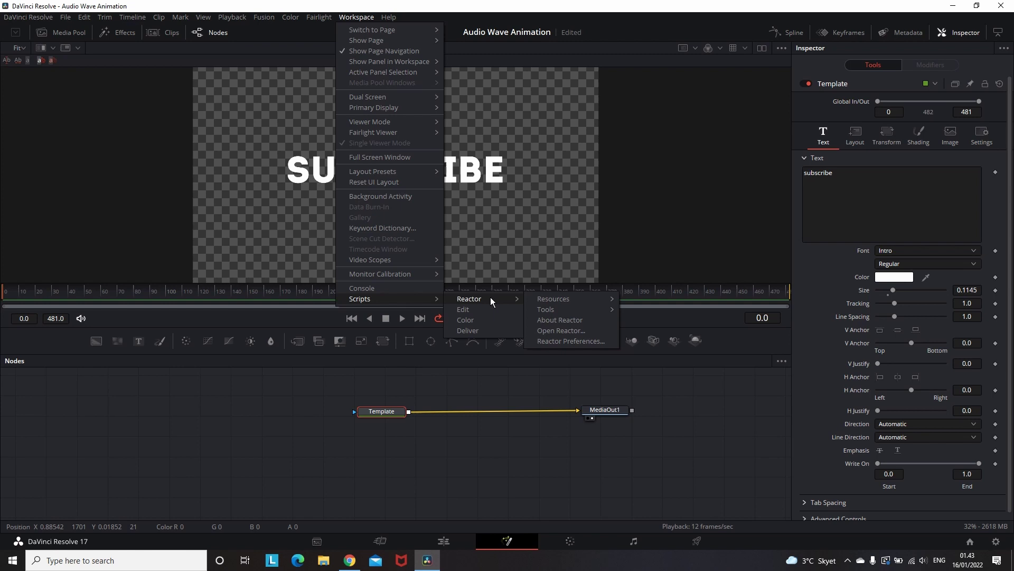
click(563, 330)
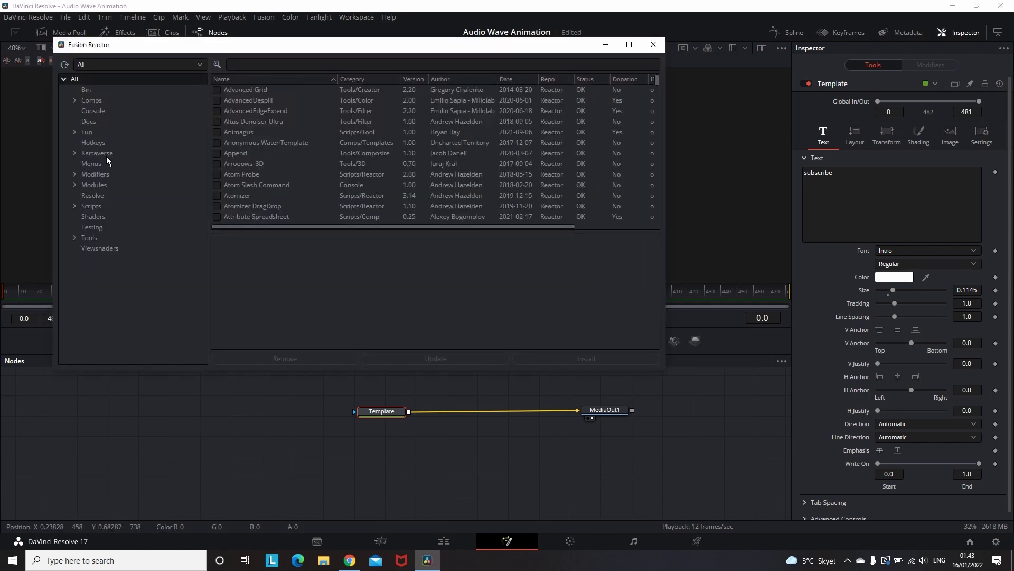
click(102, 177)
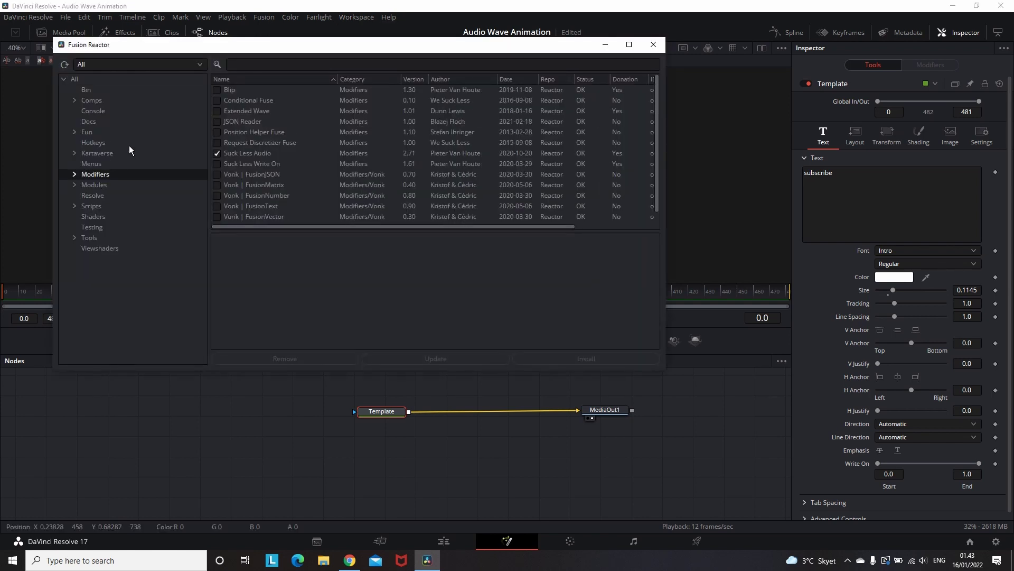
click(249, 154)
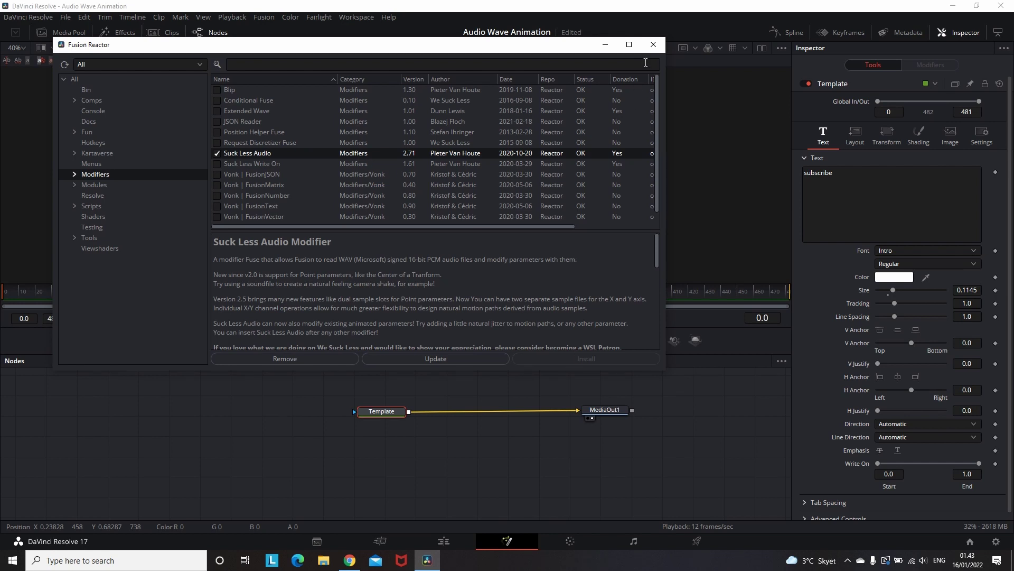
click(654, 47)
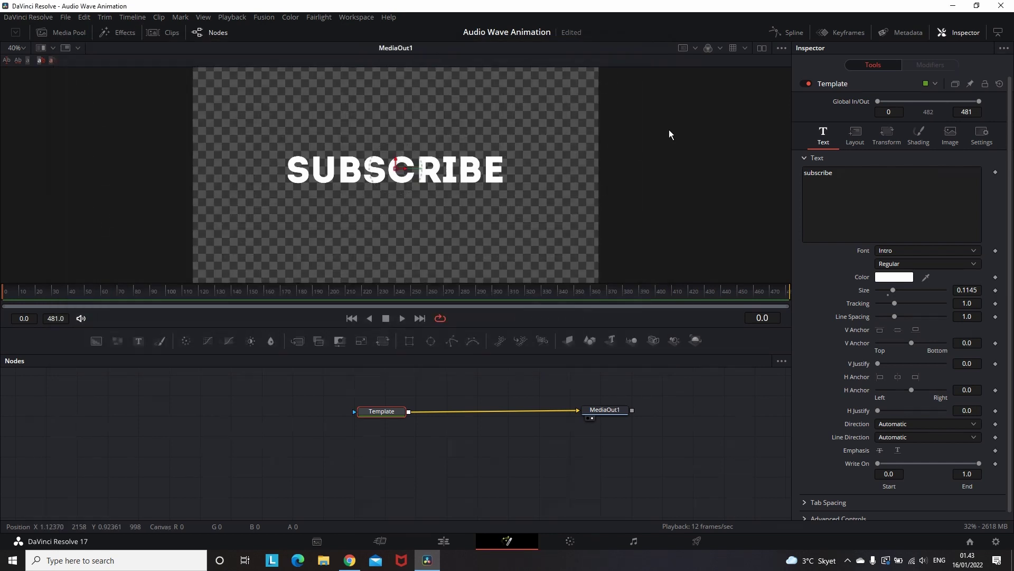
Step: Link the title's Size to an Audio (WAV) modifier and show the AudioWAV1 controls
right_click(864, 289)
mouse_move(889, 332)
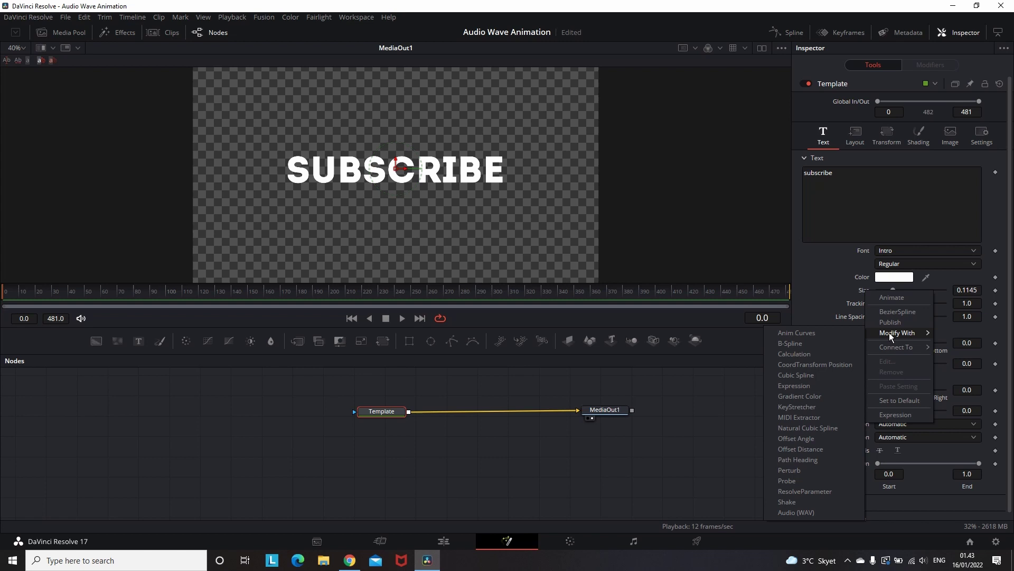
click(803, 511)
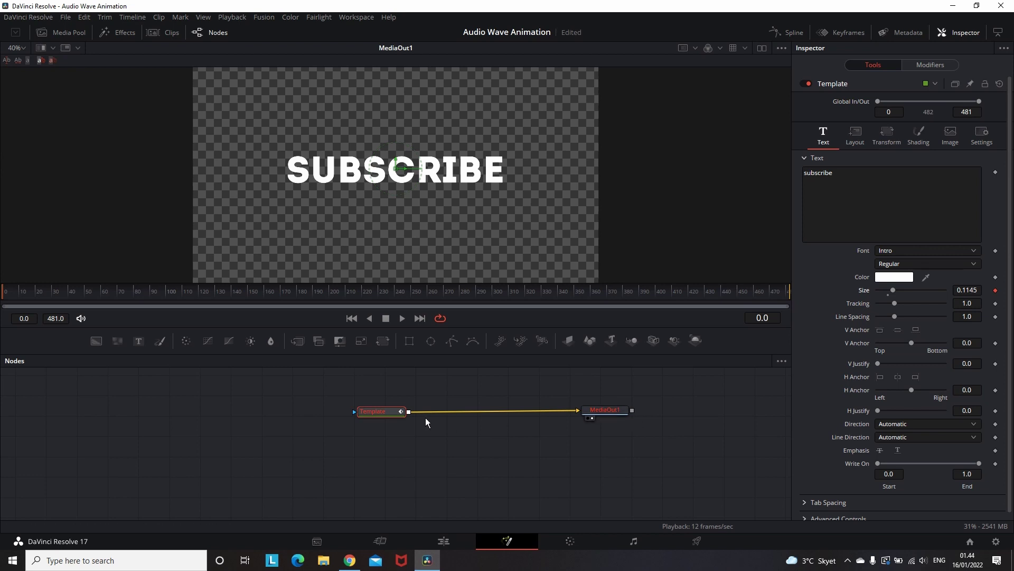
click(946, 65)
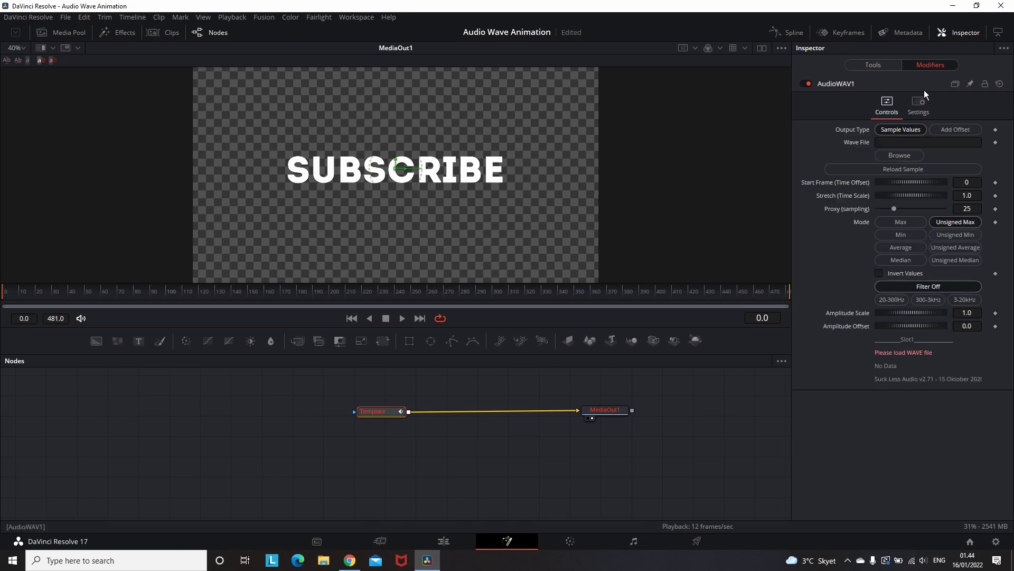
Step: Load the 'wav 16bit' file from Downloads as AudioWAV1's wave file
click(900, 156)
click(320, 248)
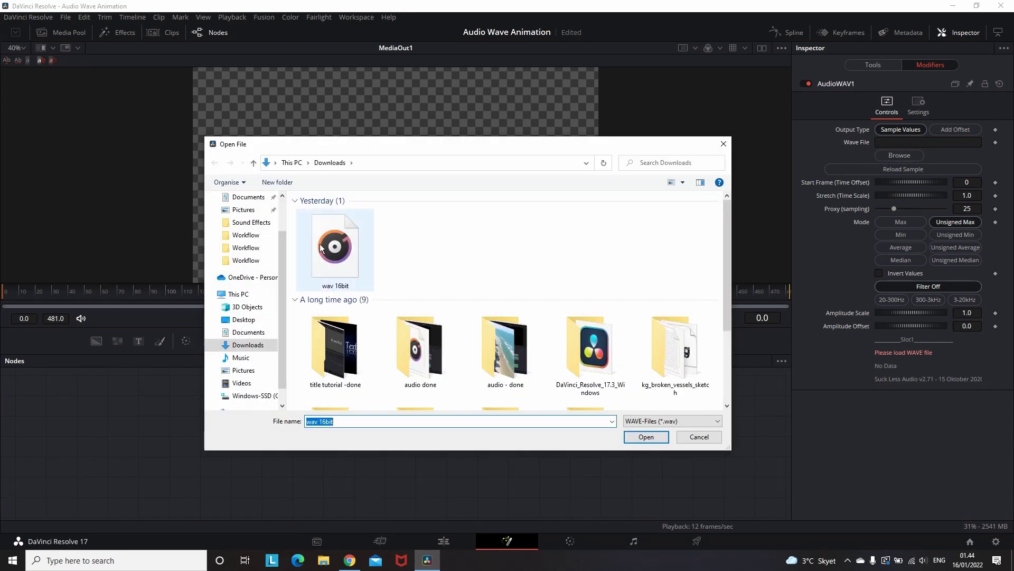
click(646, 437)
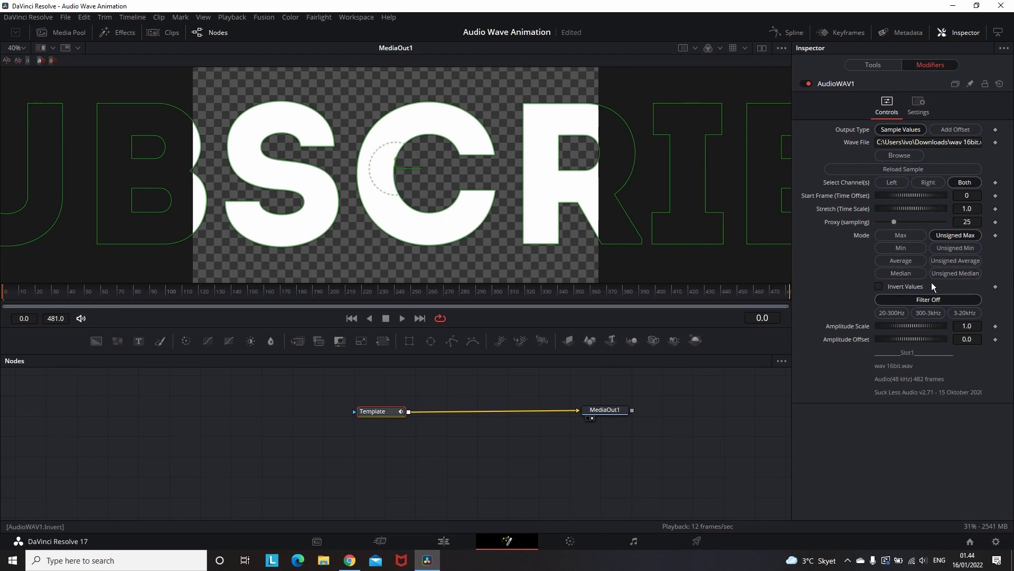
Step: Switch AudioWAV1's sampling mode to Unsigned Median and preview the pulse
click(959, 276)
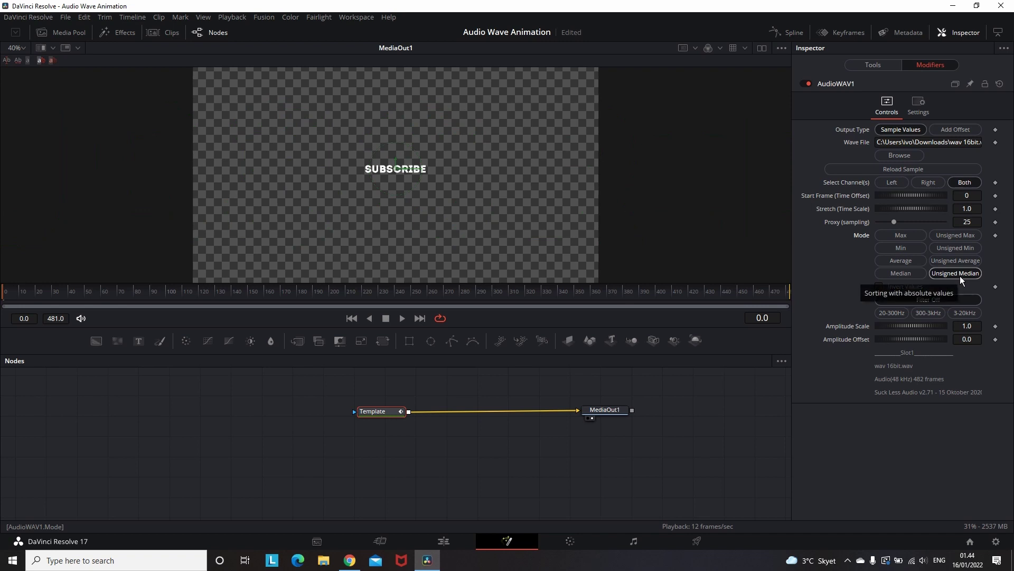
click(402, 317)
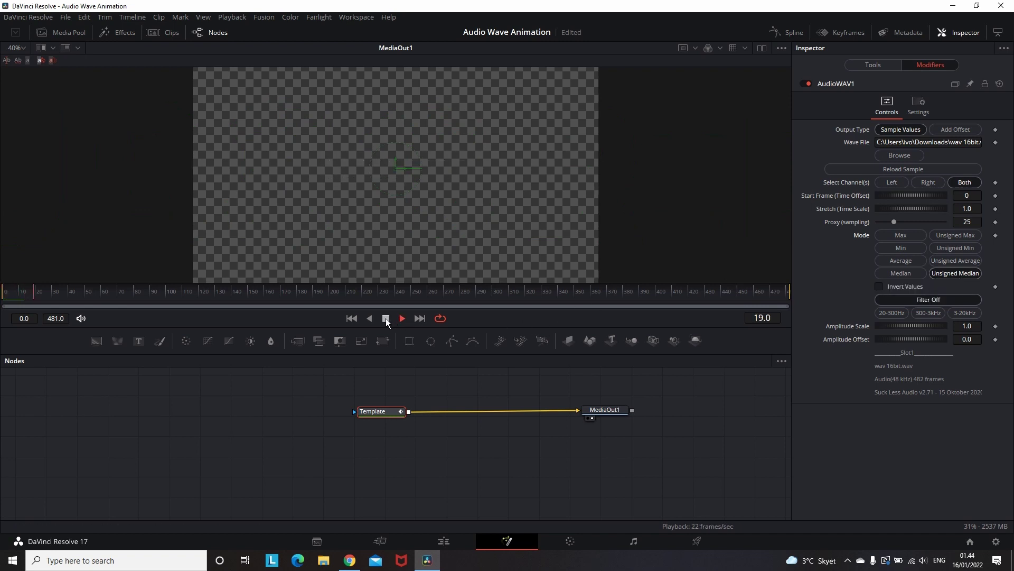
click(386, 318)
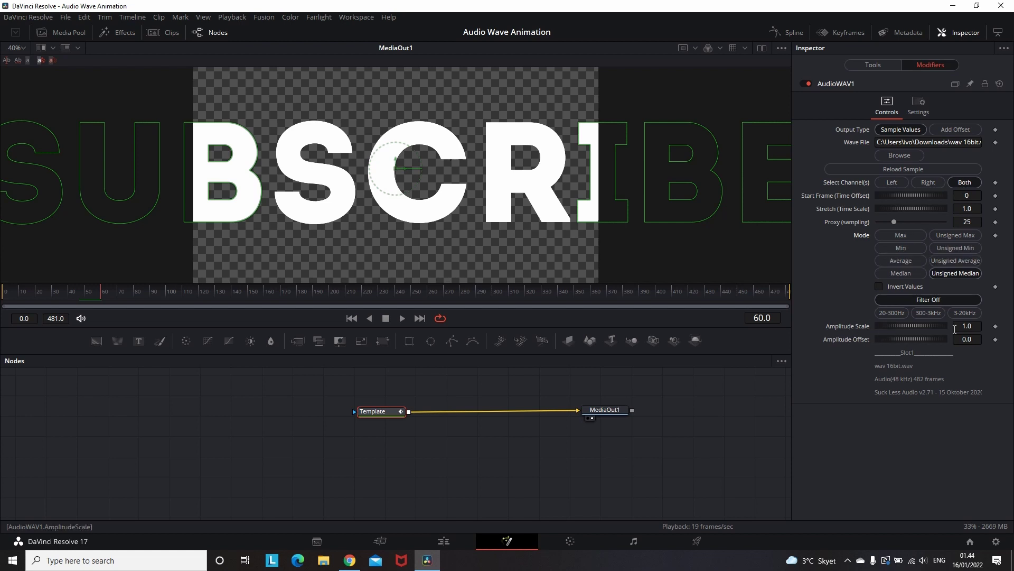
Step: Set Amplitude Scale to 0.4 and replay the pulsing title from the first frame
scroll(972, 326, down, 2)
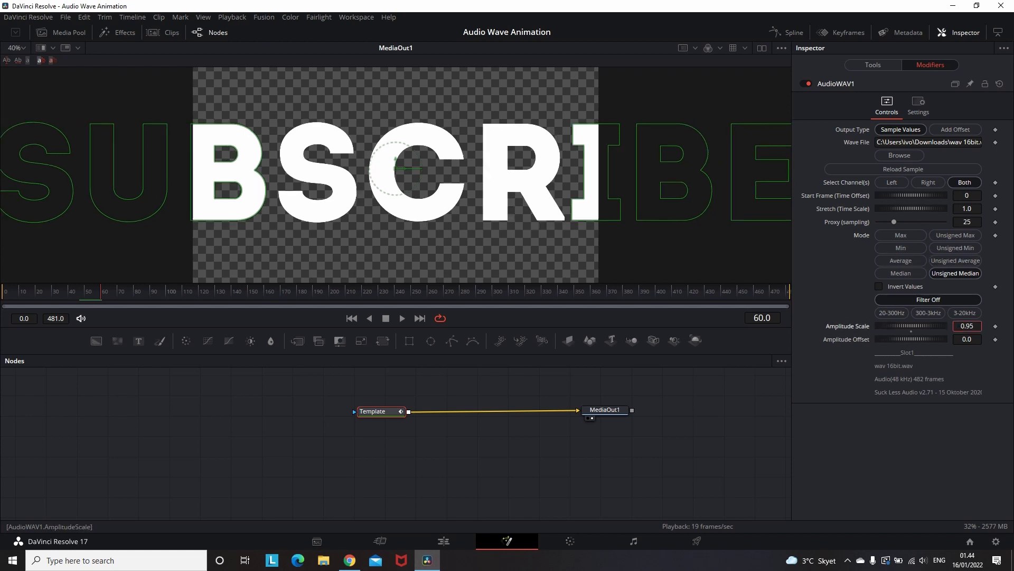
click(976, 326)
text(0.5)
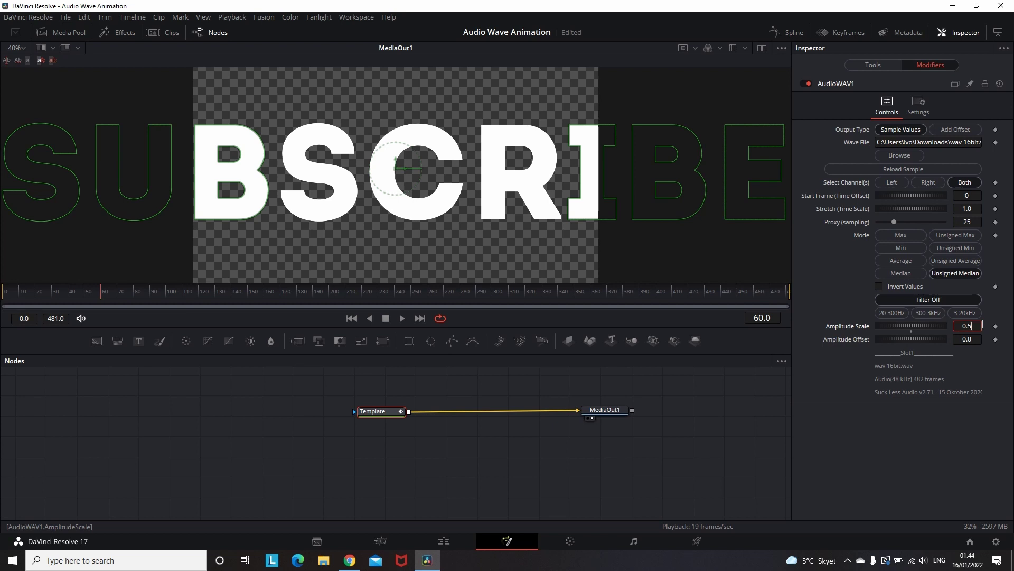
key(Return)
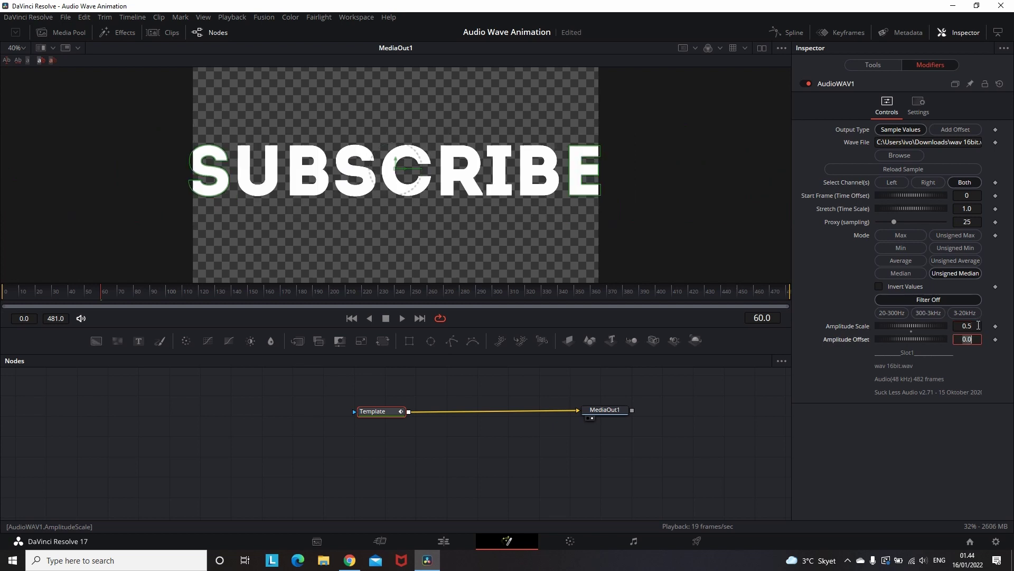
key(BackSpace)
text(4)
key(Tab)
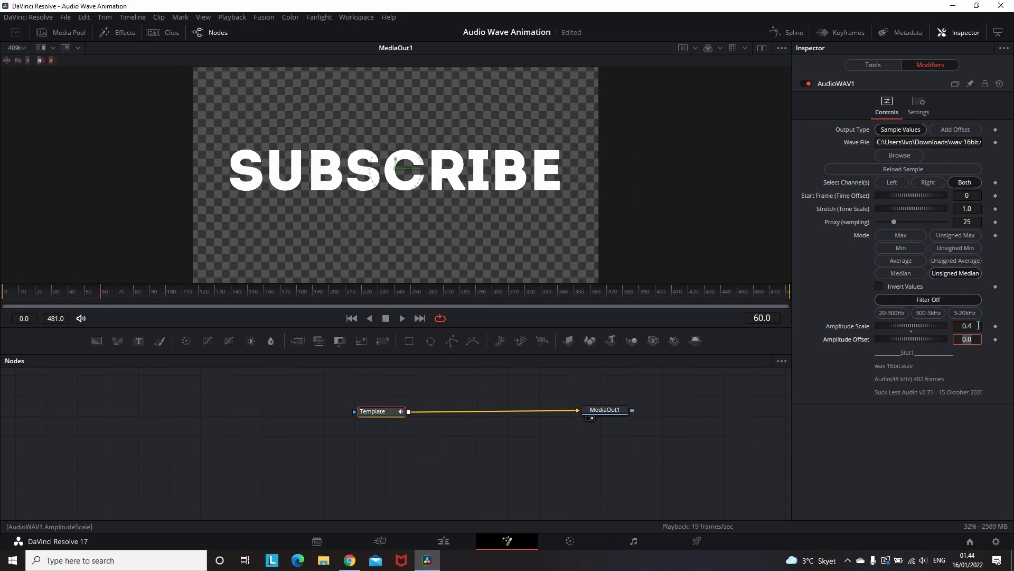
click(55, 305)
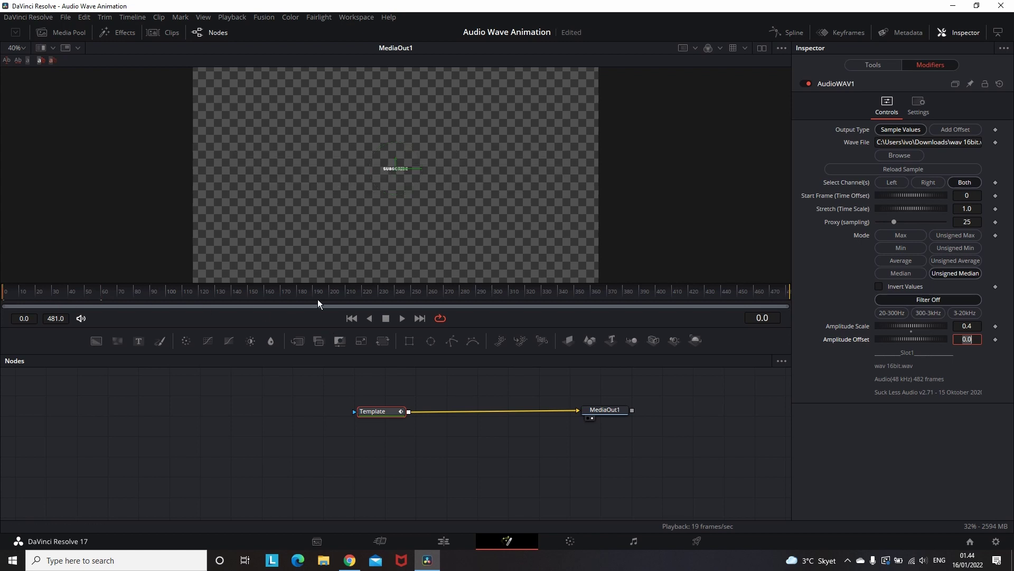
click(401, 318)
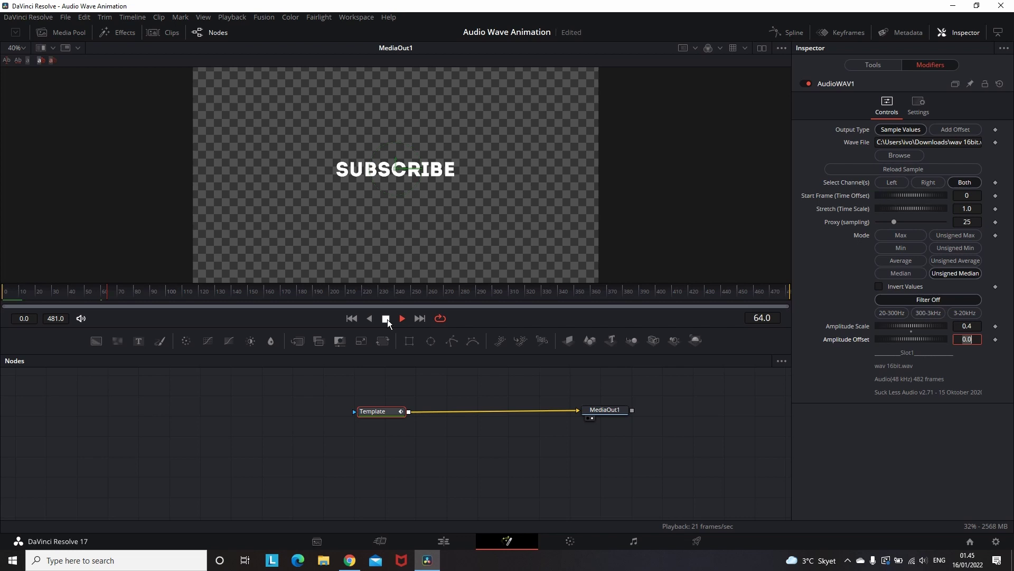
click(386, 319)
Step: Return to the Edit page and scrub the opening seconds to preview the SUBSCRIBE pulse
click(444, 540)
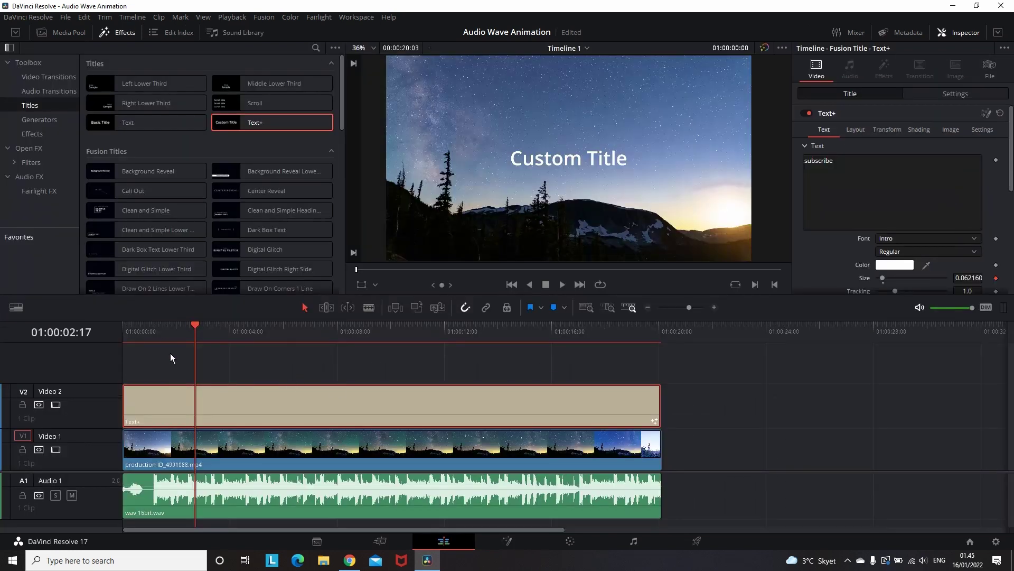
click(124, 336)
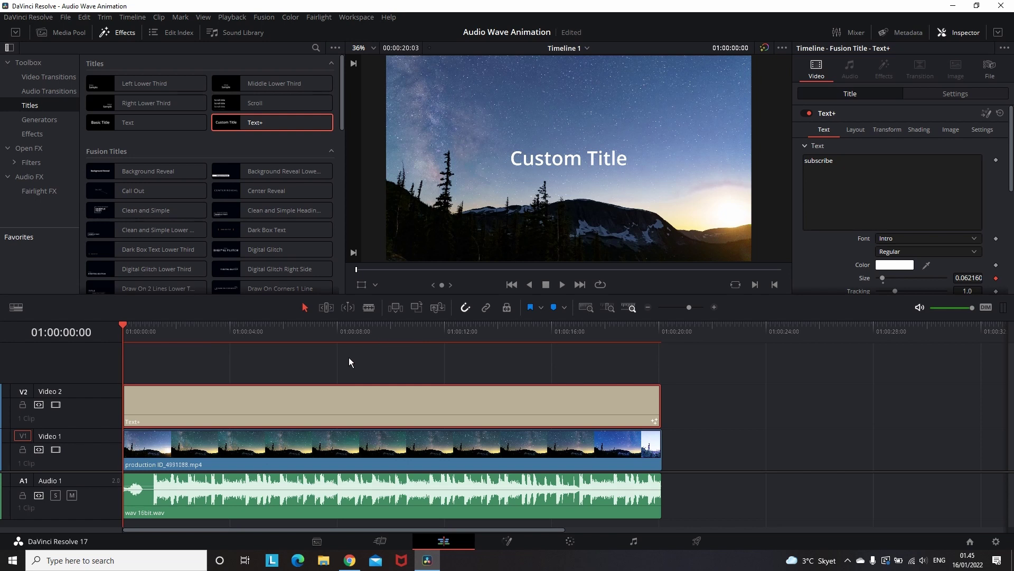
drag(188, 337, 111, 334)
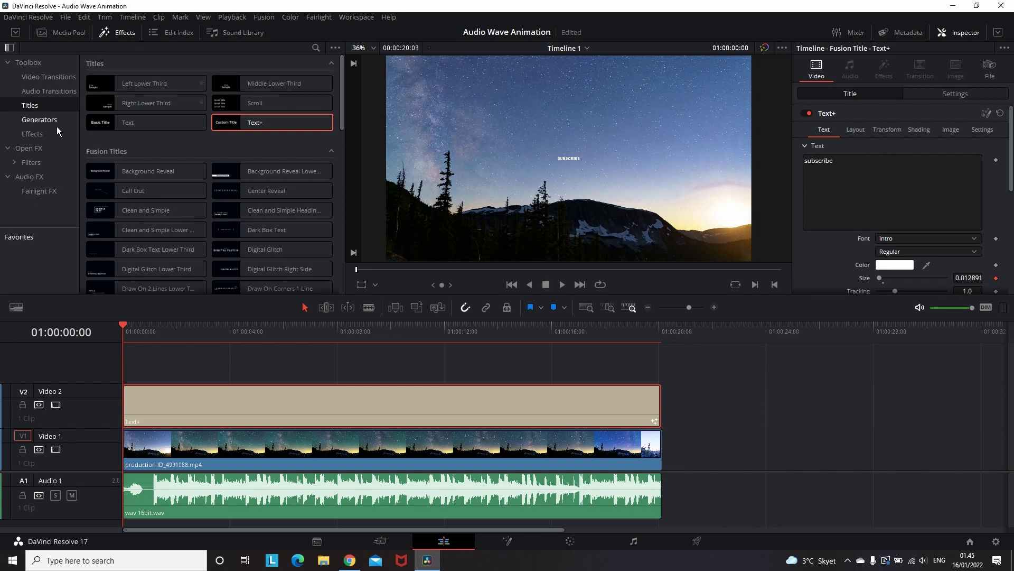
Step: Place a Fusion Composition on Video 3 spanning the full clip and open it in Fusion
click(42, 133)
drag(266, 84, 157, 355)
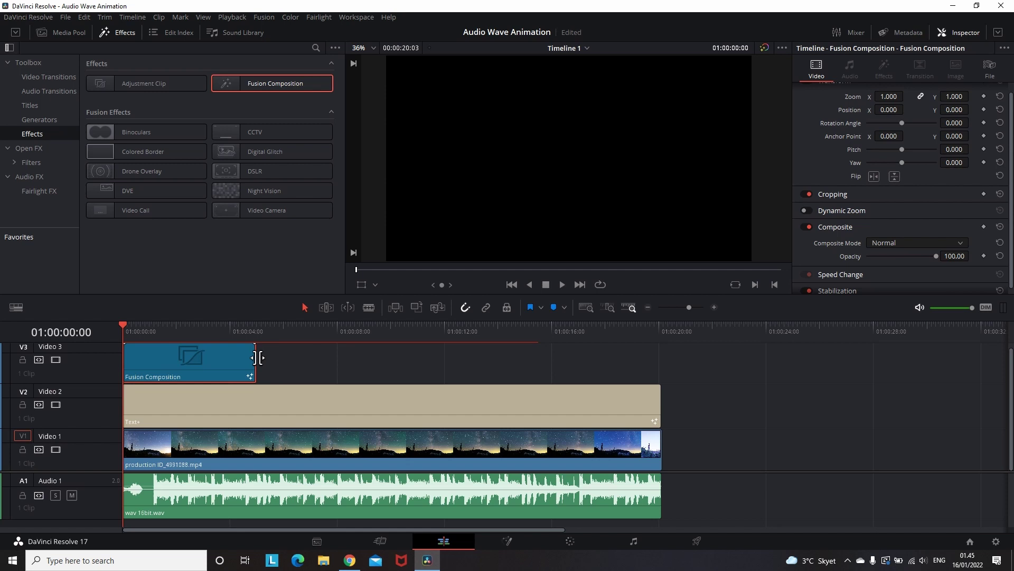
drag(258, 358, 660, 358)
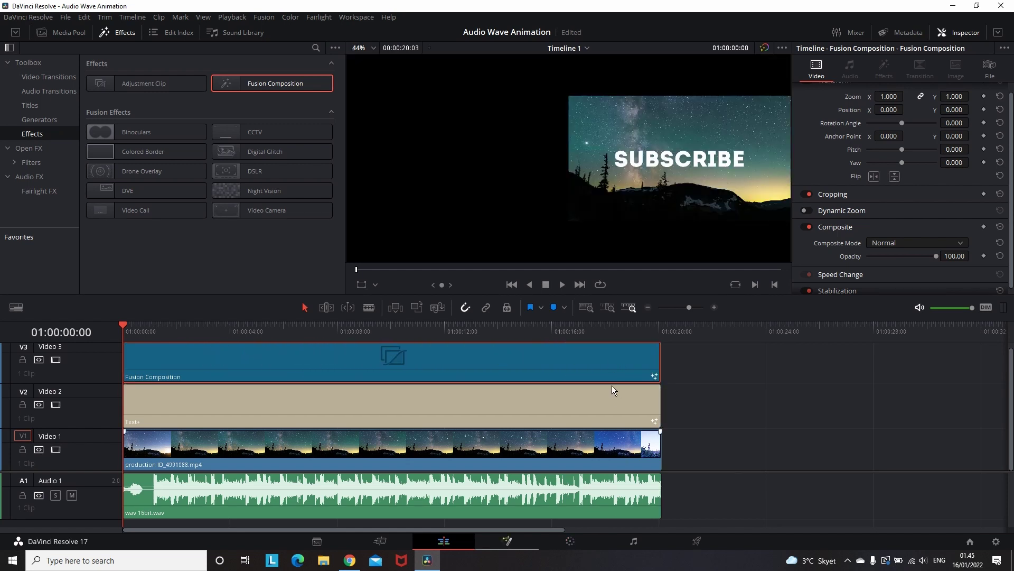
key(shift+5)
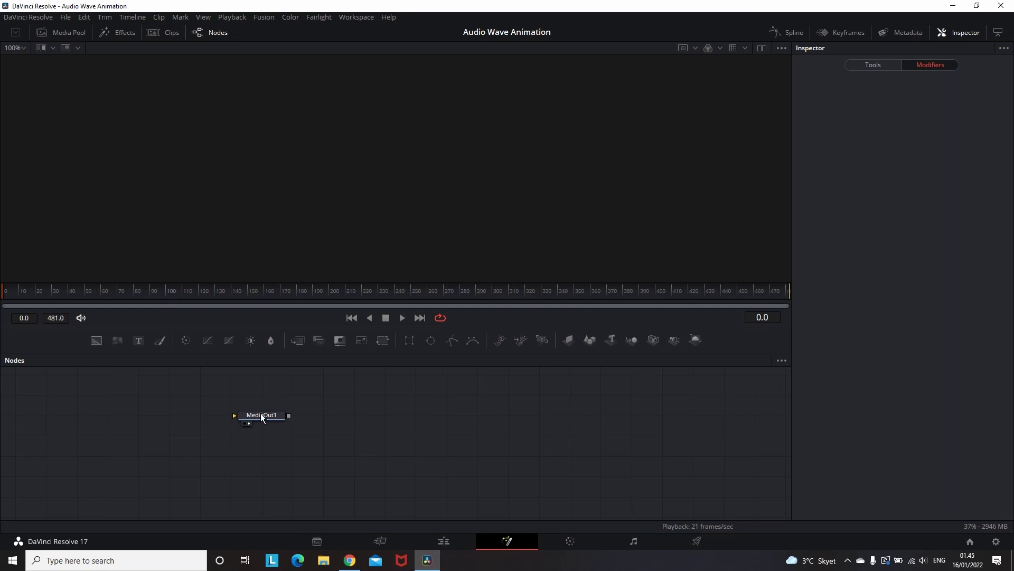
Step: Add an Audio Waveform node to the composition beside MediaOut1
click(440, 439)
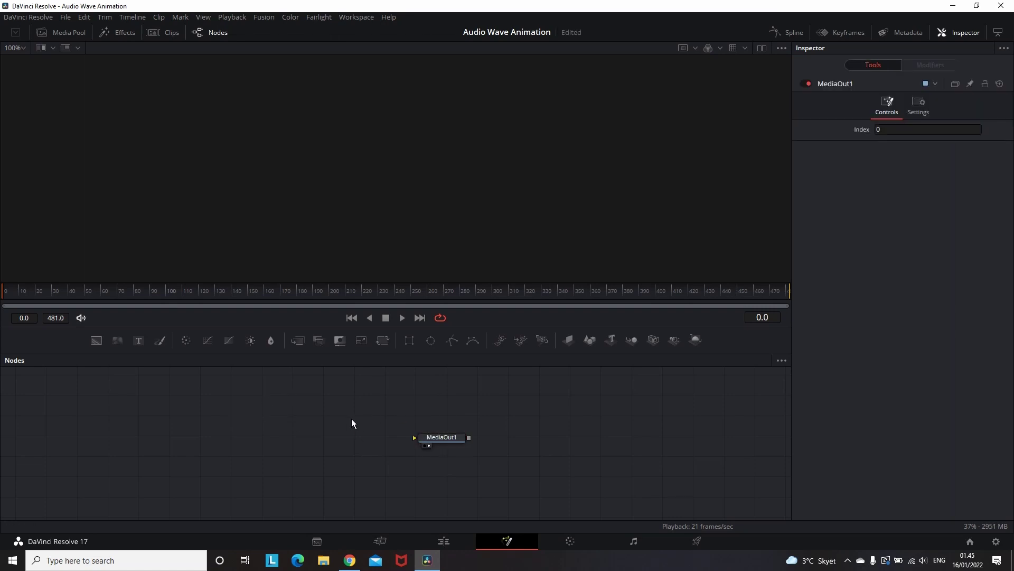
key(shift+space)
text(audio)
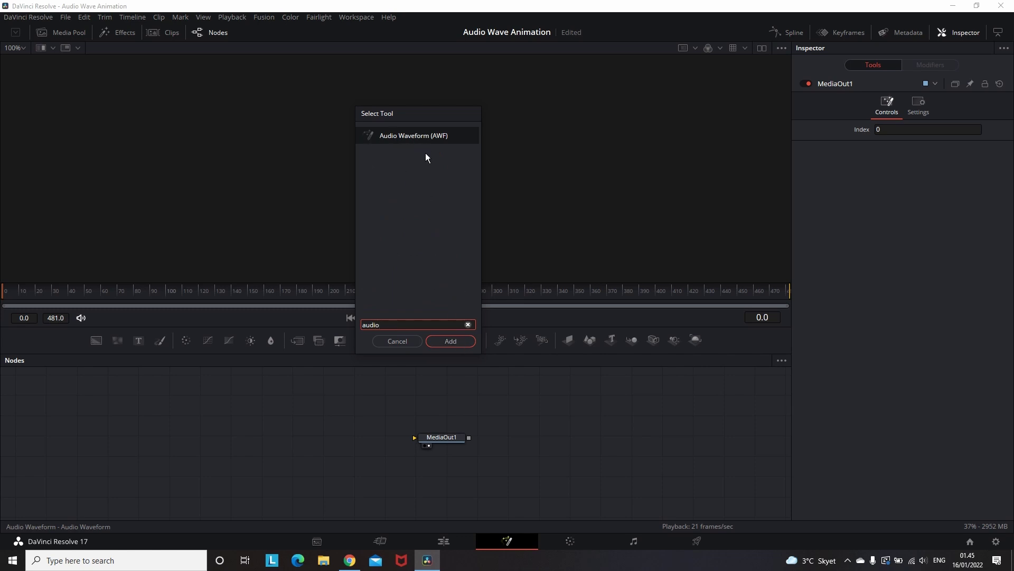
click(441, 341)
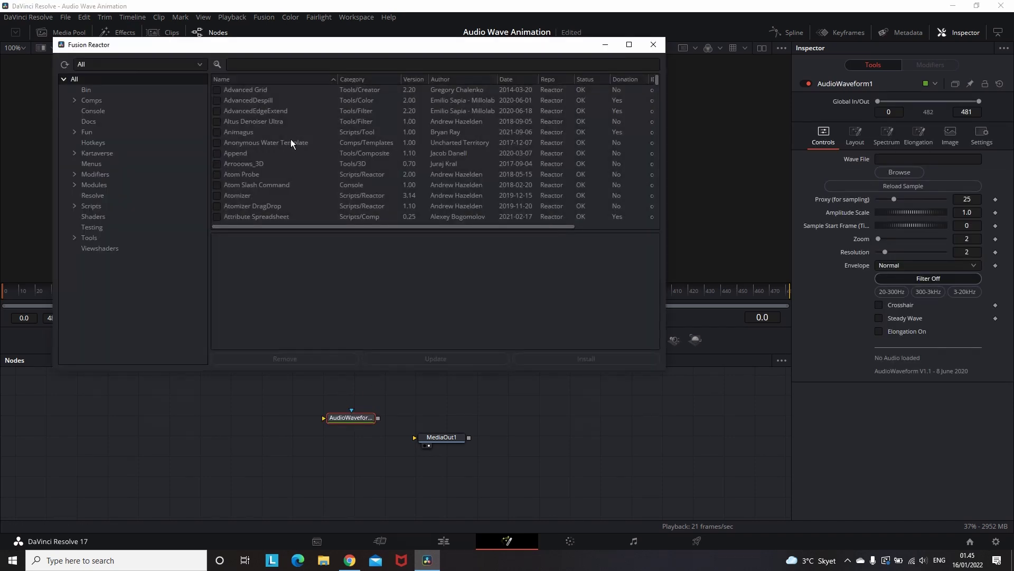
Step: Search Reactor for 'audiowave' to confirm the AudioWaveform 1.10 package is installed
click(270, 63)
text(audio)
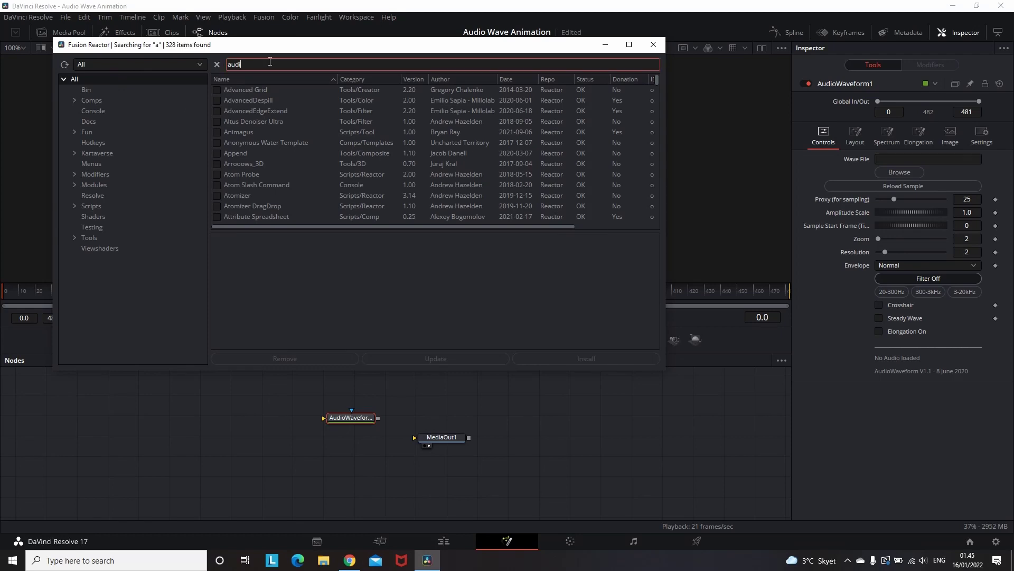
key(BackSpace)
key(BackSpace)
key(BackSpace)
text(wave)
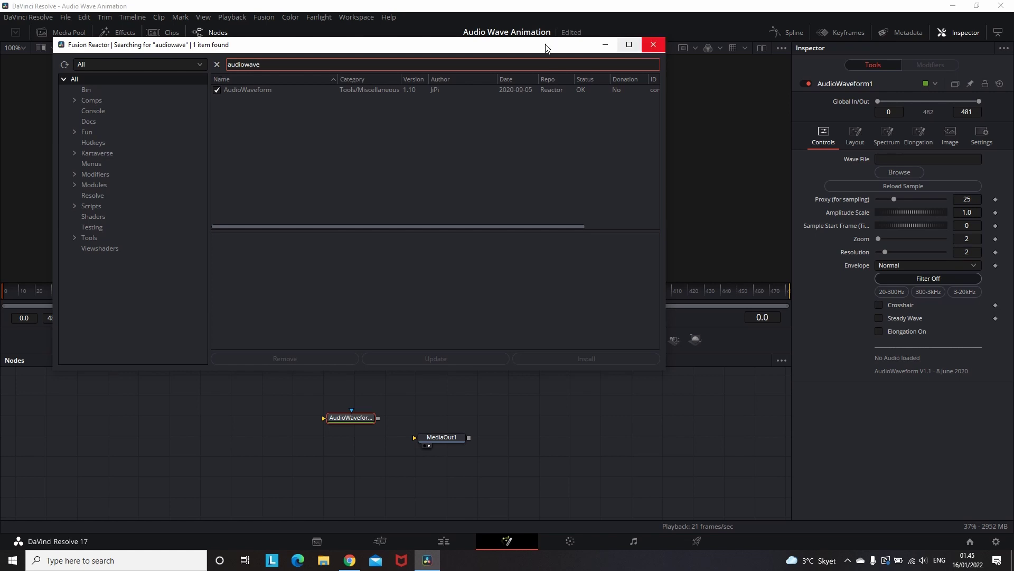
Step: Connect AudioWaveform1 to MediaOut1, load the 'wav 16bit' file, and preview the waveform
click(653, 45)
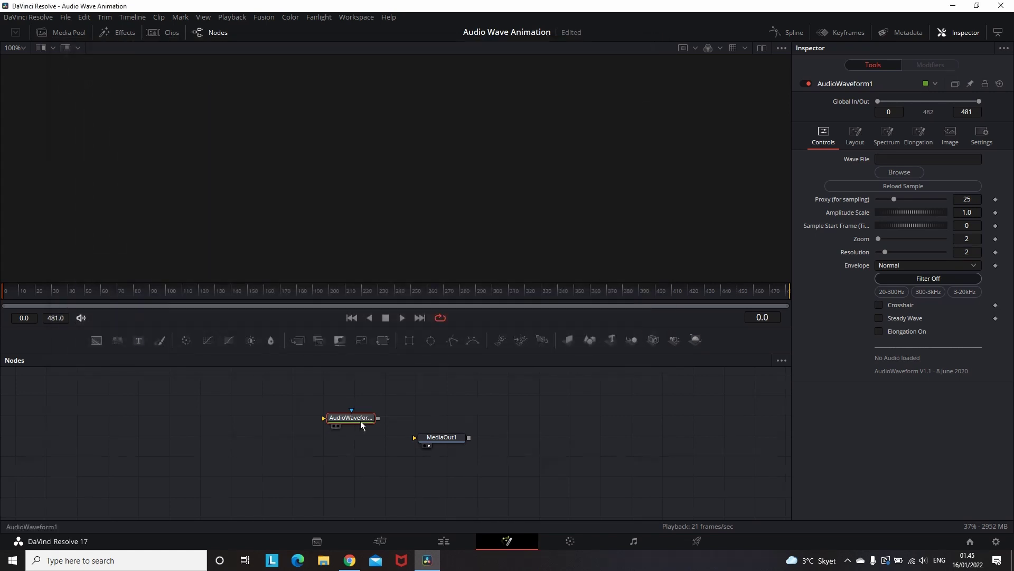
drag(335, 439, 430, 439)
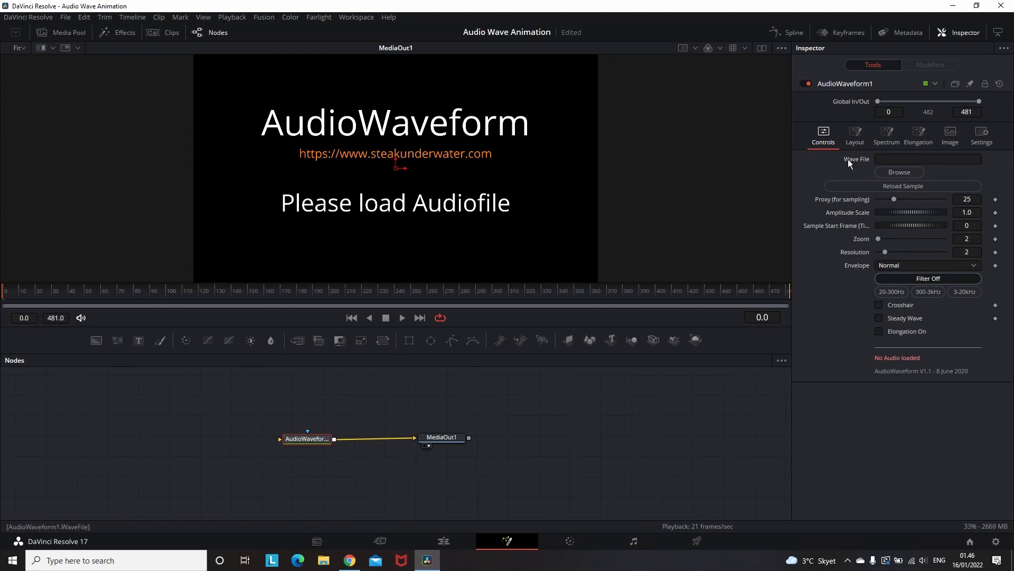
click(908, 172)
click(334, 247)
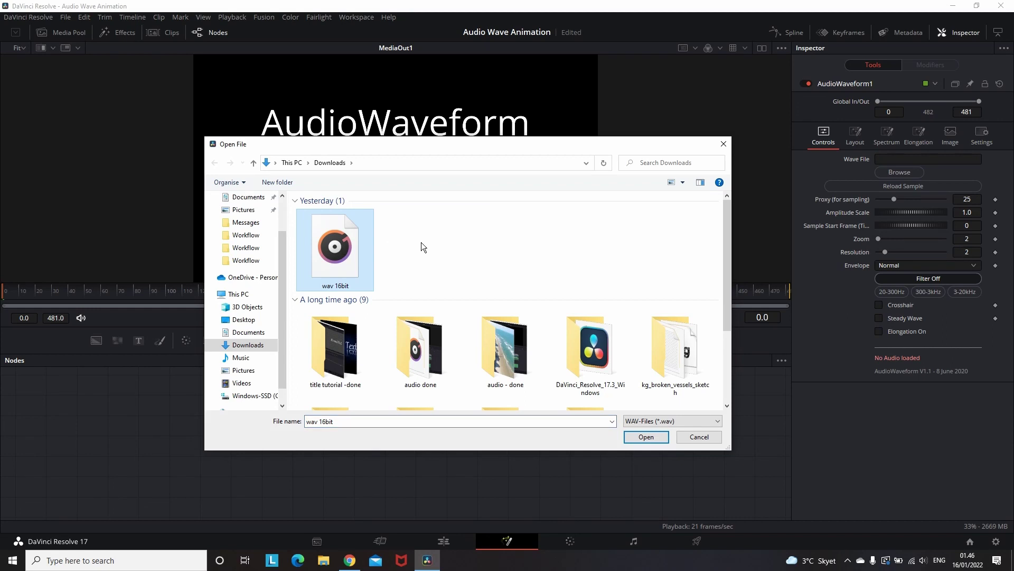
click(646, 437)
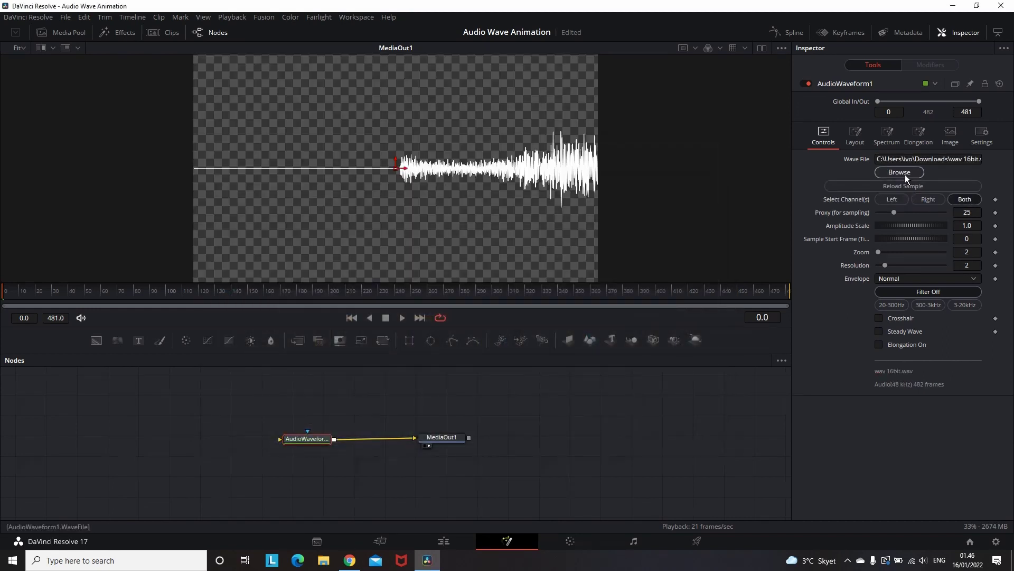
click(399, 316)
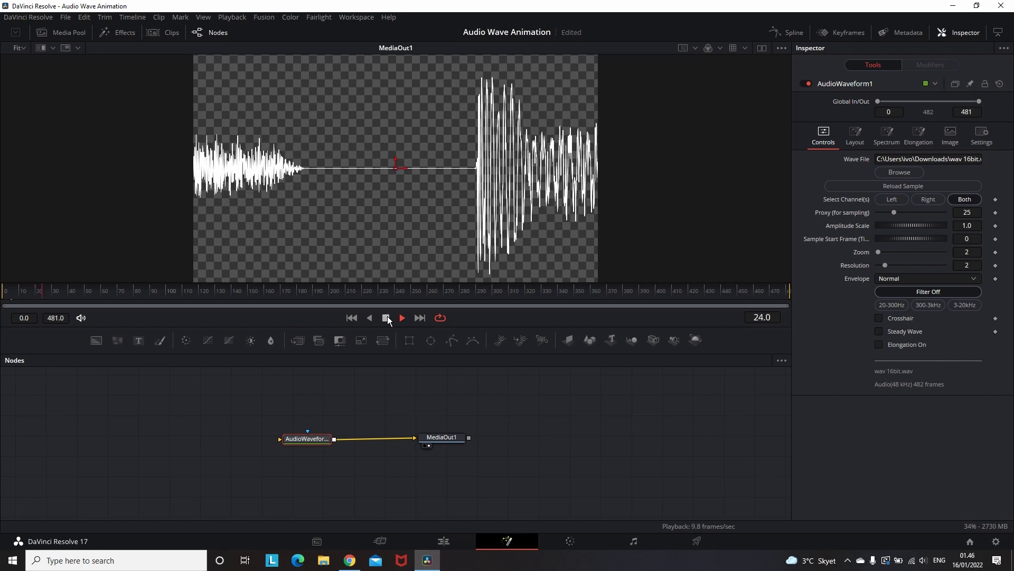
Step: Lower the Fusion Composition's opacity to 27.48, checking the look around 8 and 11 seconds
click(444, 541)
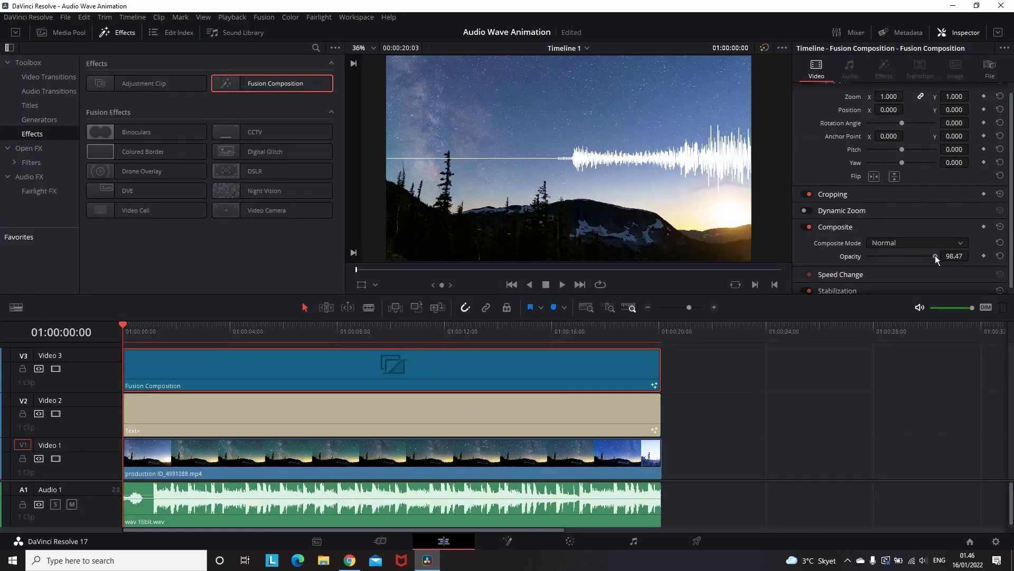
drag(930, 256, 910, 258)
click(343, 327)
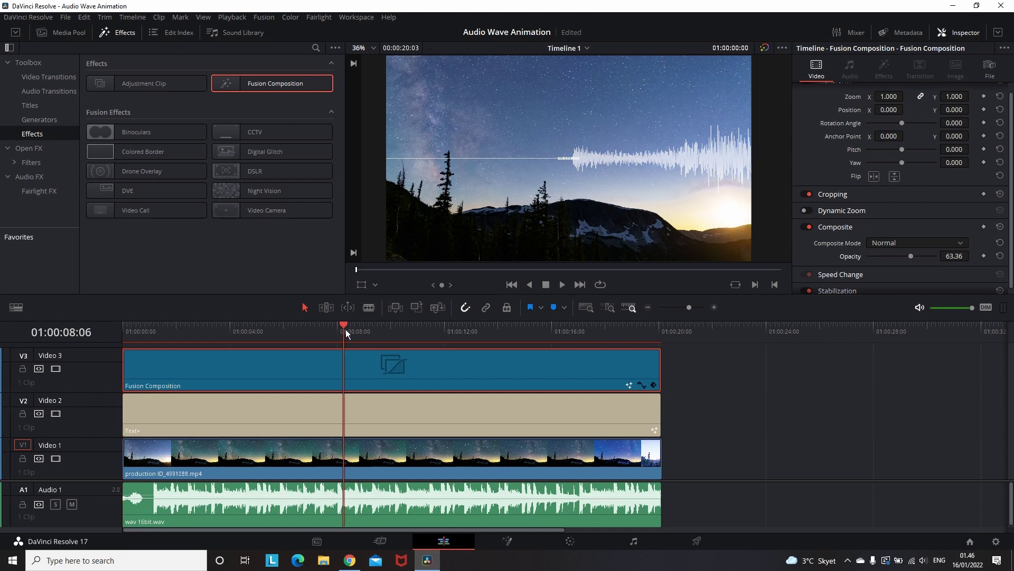
click(422, 335)
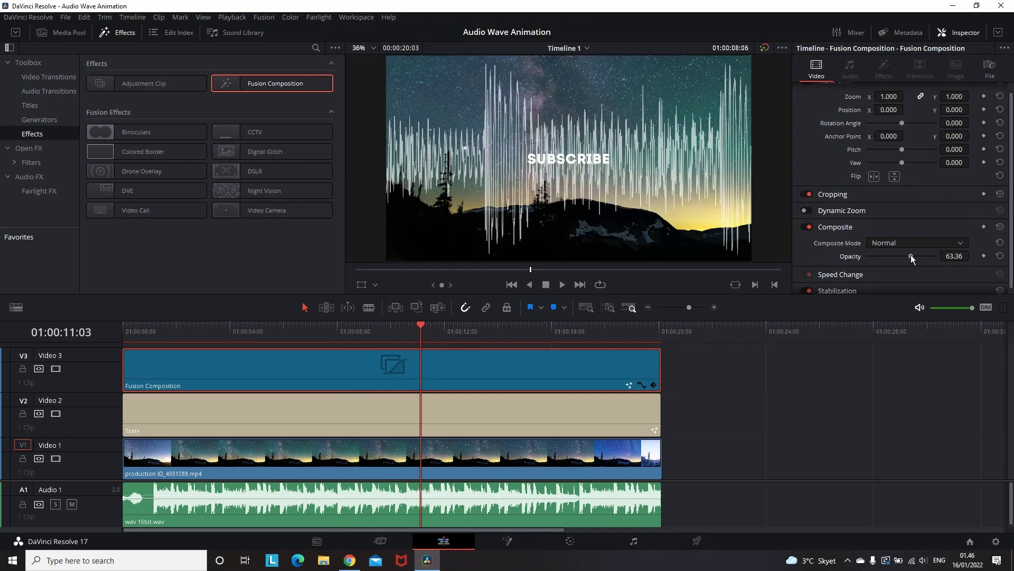
drag(911, 255, 886, 256)
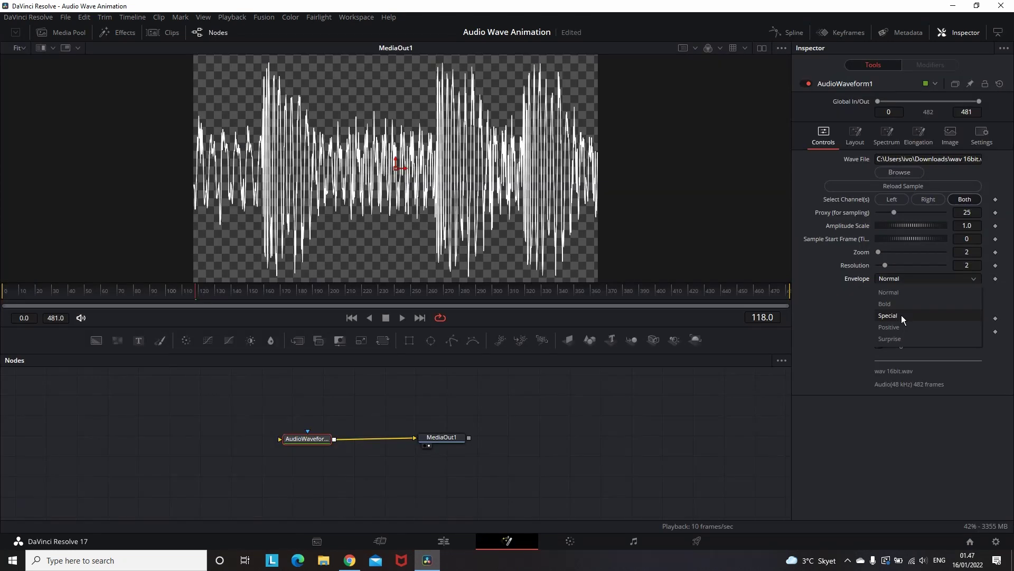
Step: Try the Special waveform envelope, previewing it in playback and on the Edit timeline
click(902, 315)
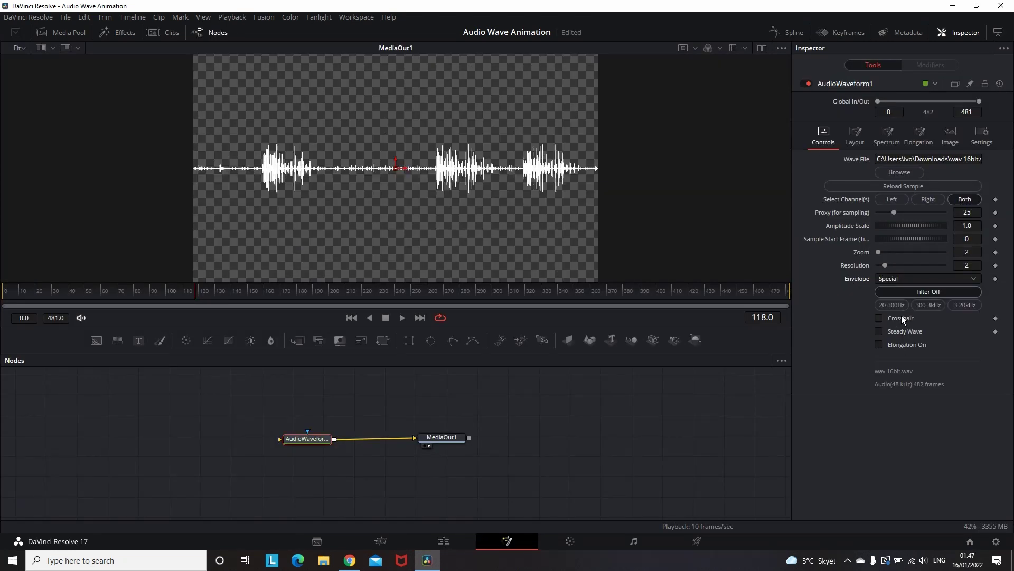
click(399, 318)
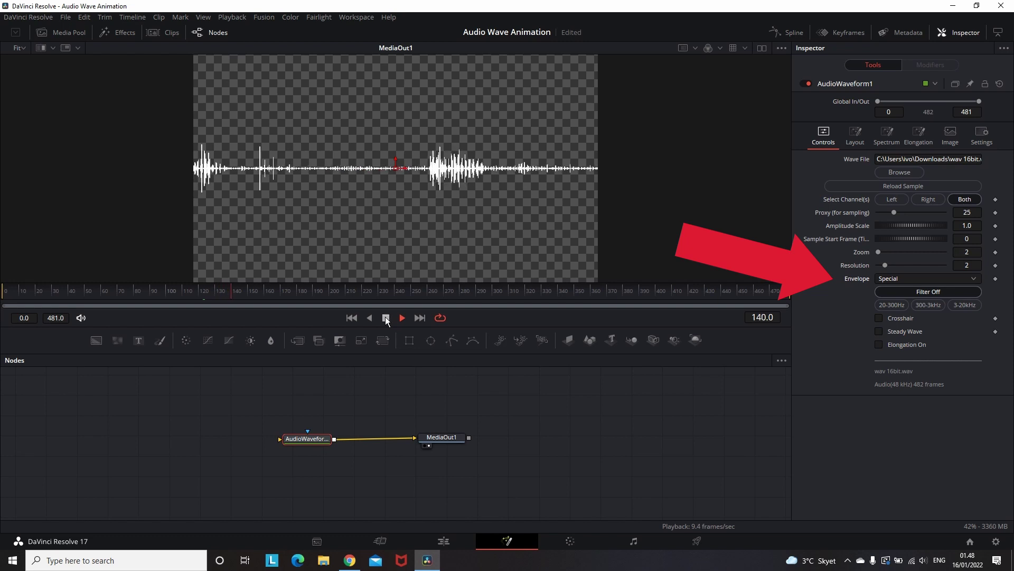
click(385, 316)
click(444, 540)
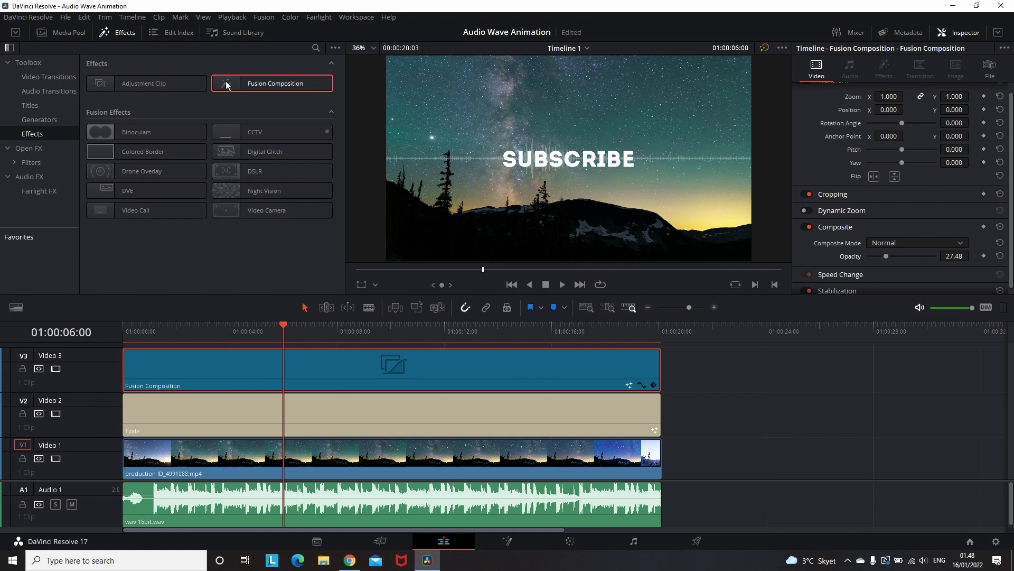
Step: Set the AudioWaveform envelope to Positive and review the rising bars on the Edit page
click(509, 541)
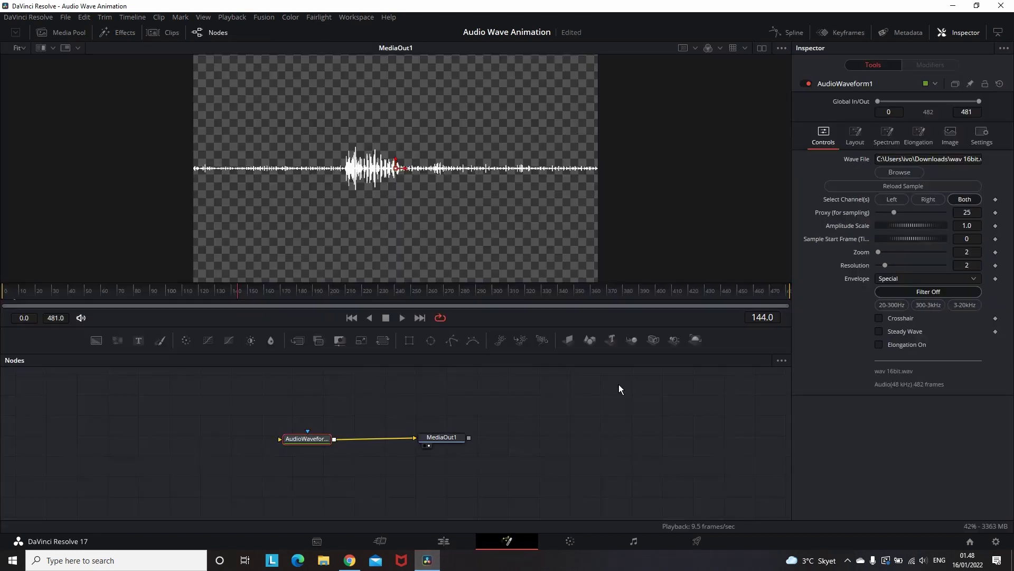
click(888, 279)
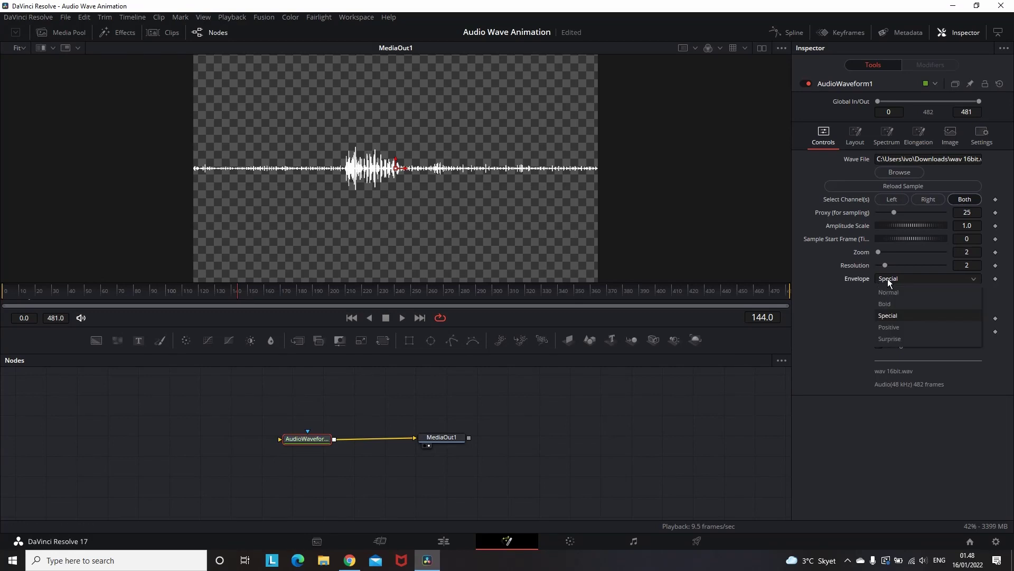
click(897, 328)
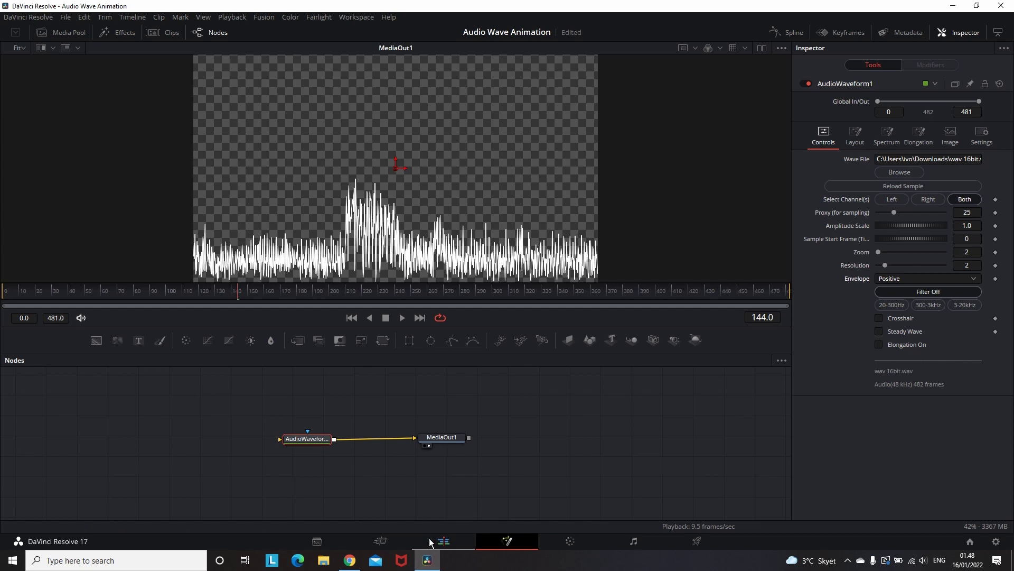
click(443, 541)
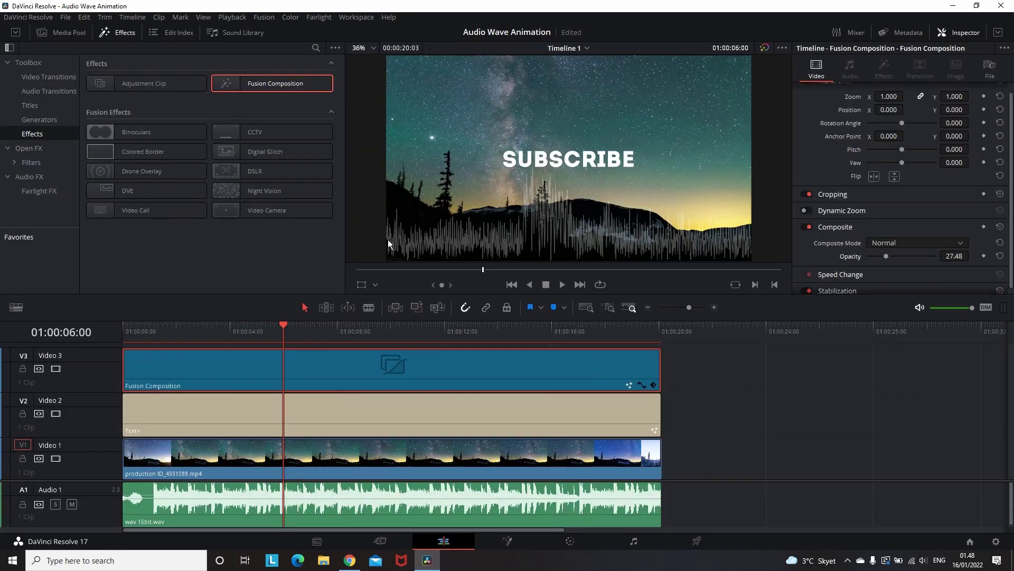